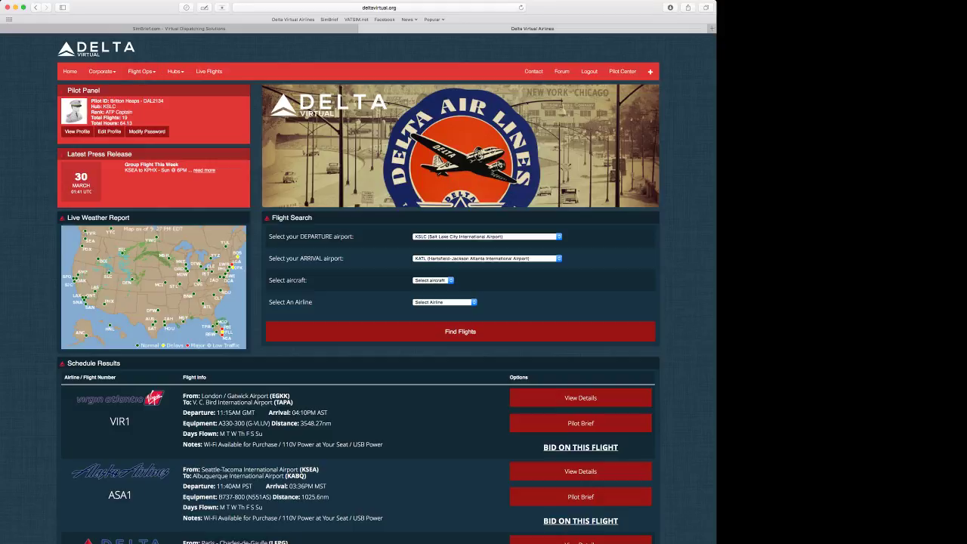
click(141, 72)
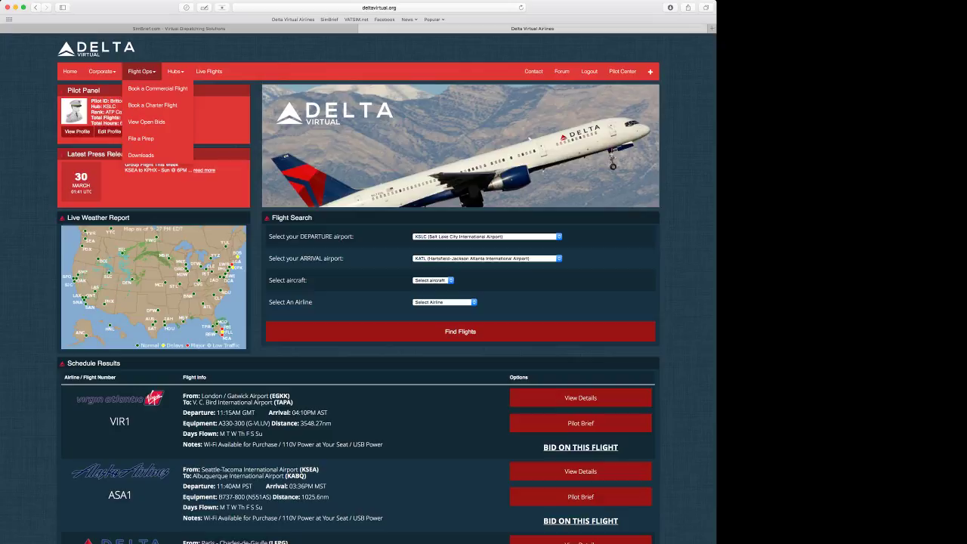
click(141, 72)
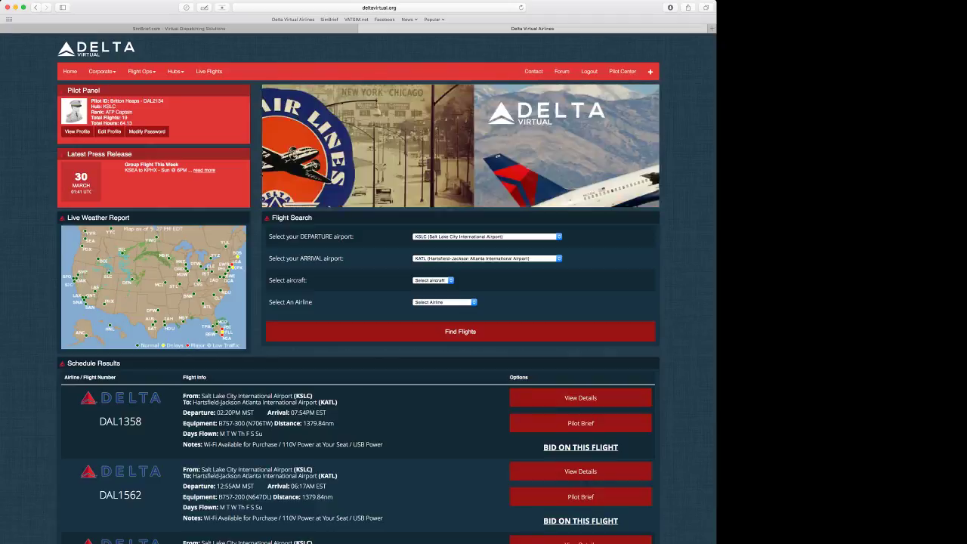
- Find flight DAL593, a B767-300 service, in the KSLC to KATL schedule results and place a bid on it
scroll(358, 302, down, 3)
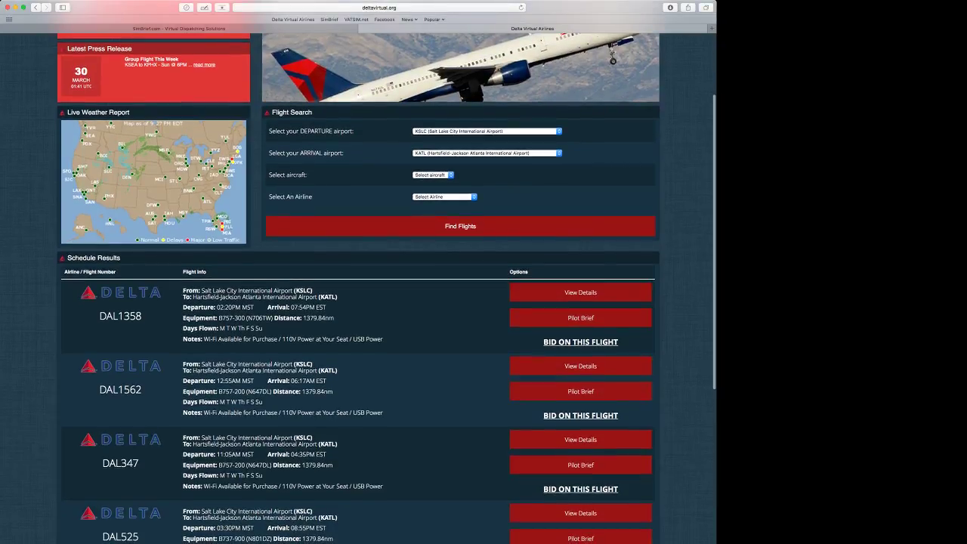
scroll(358, 302, down, 1)
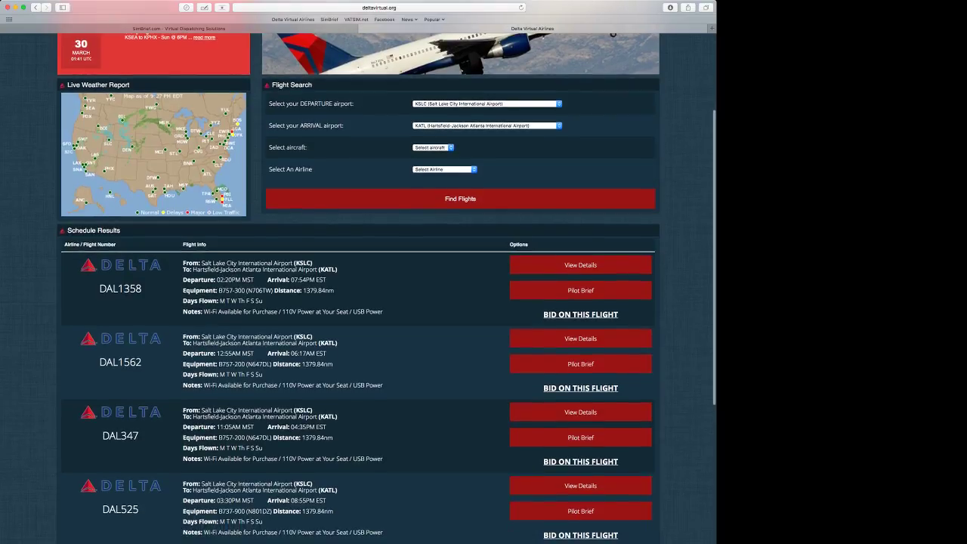
scroll(358, 302, down, 1)
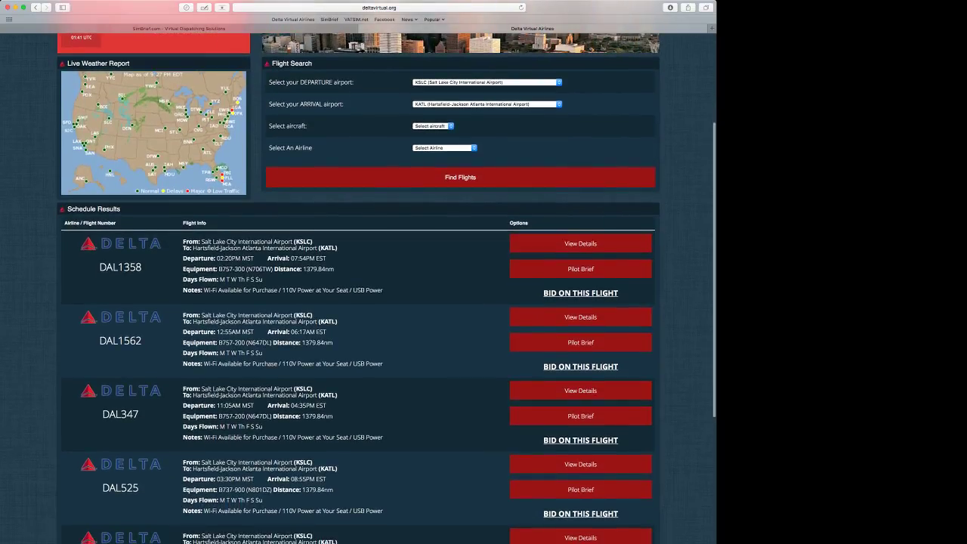
scroll(359, 302, down, 1)
scroll(359, 302, down, 3)
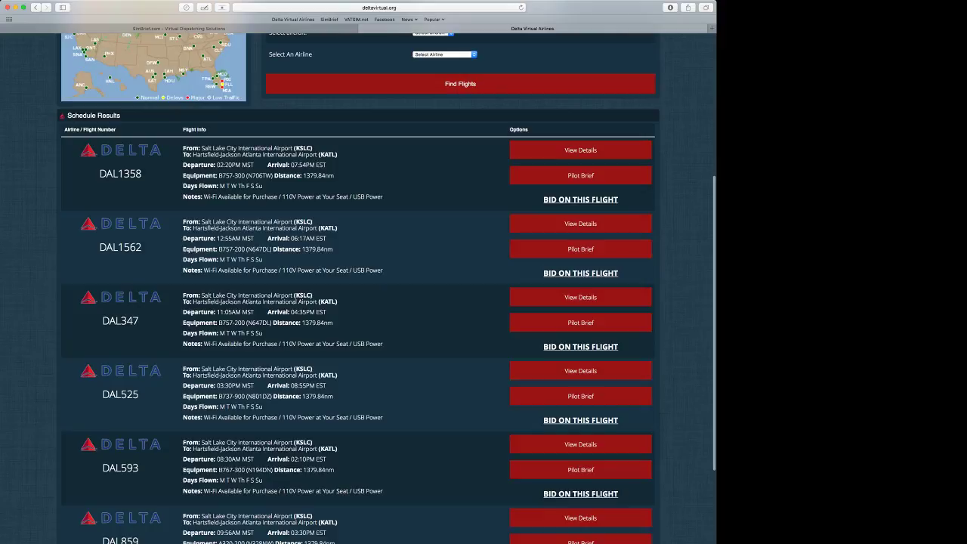
scroll(359, 302, down, 2)
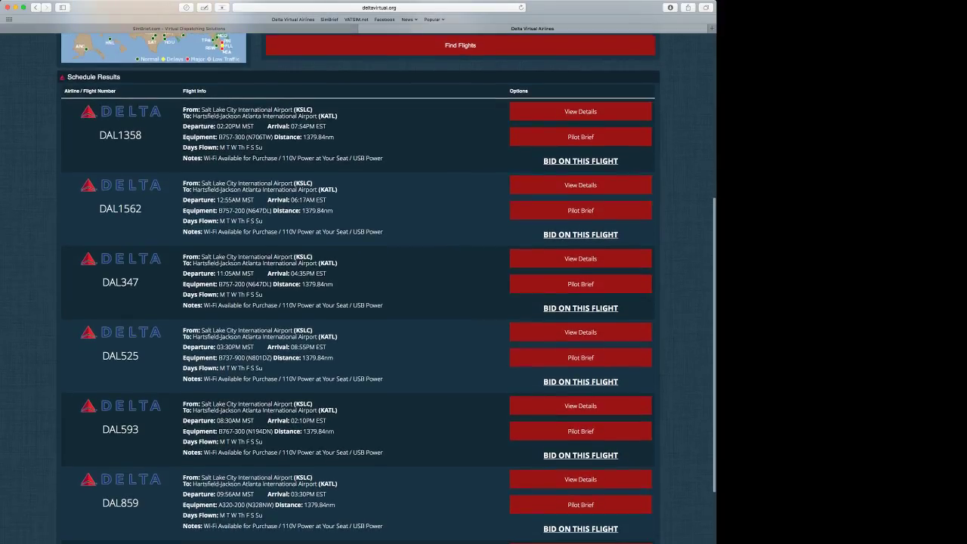
scroll(359, 302, down, 1)
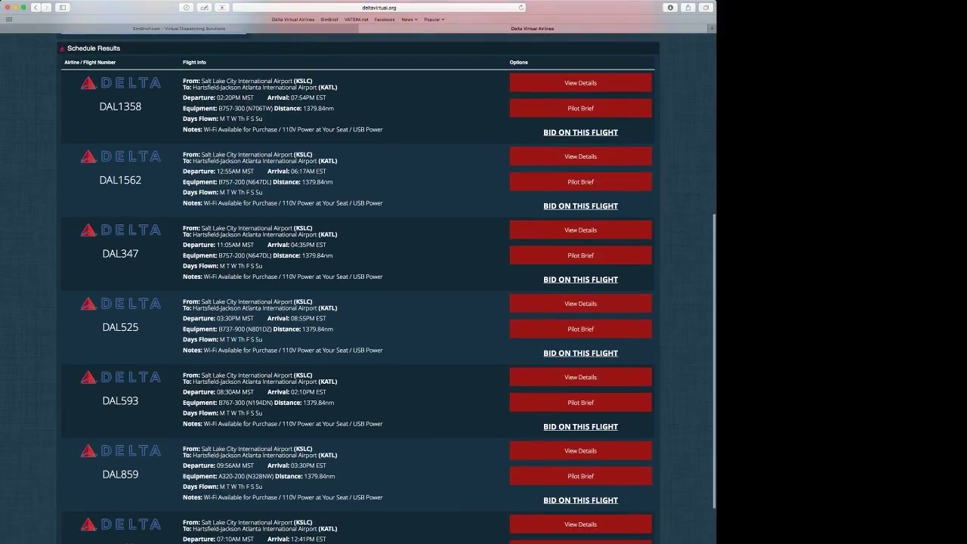
scroll(359, 302, down, 3)
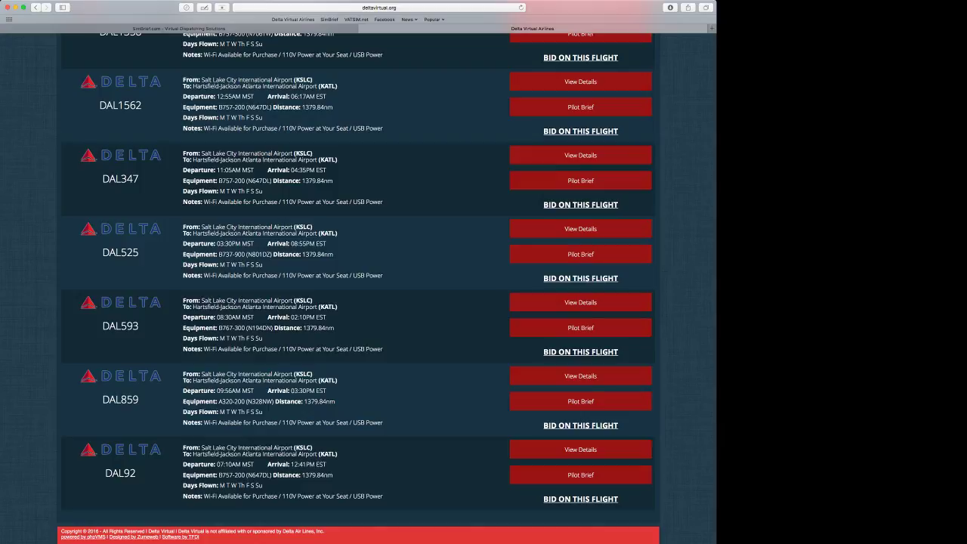
drag(219, 327, 247, 328)
click(247, 328)
click(580, 352)
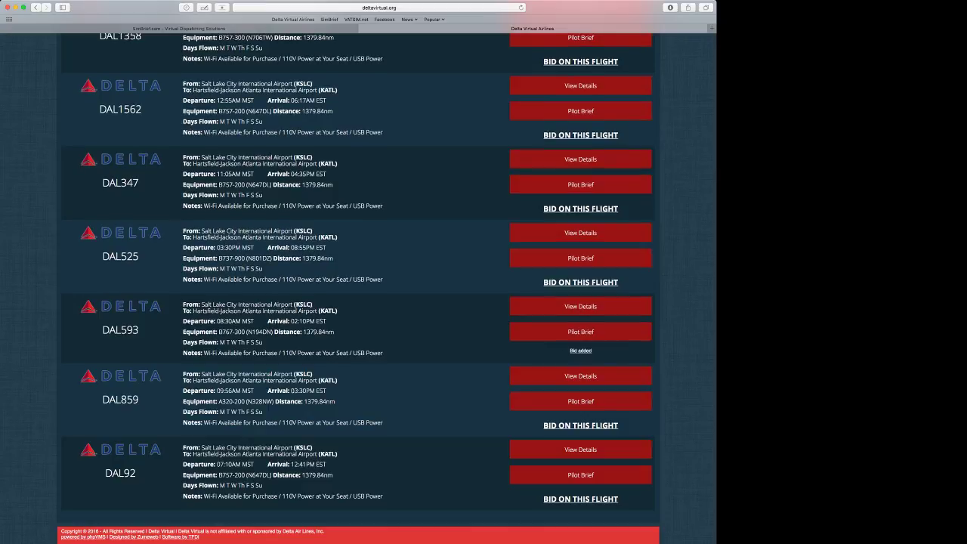
- Open the pilot's list of open flight bids
scroll(358, 272, up, 10)
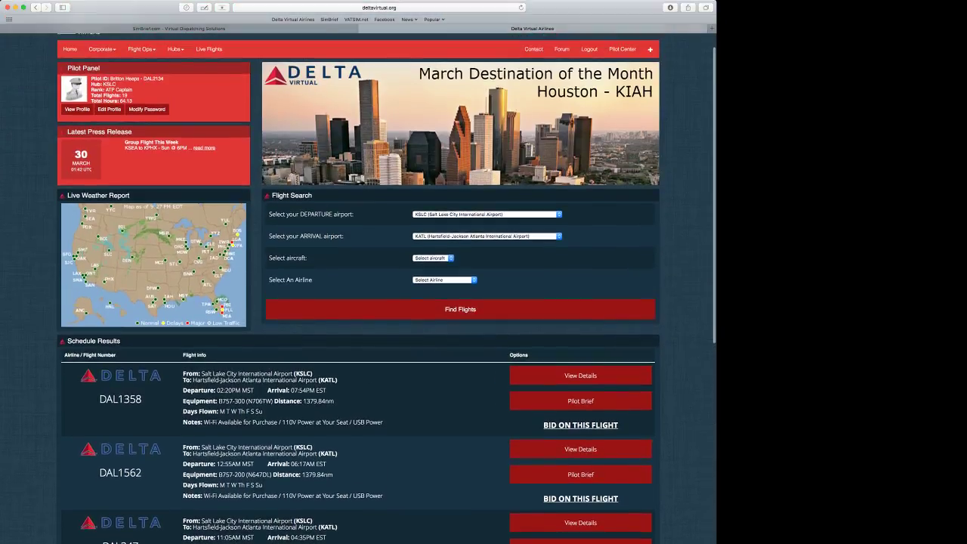
scroll(359, 272, up, 1)
click(141, 72)
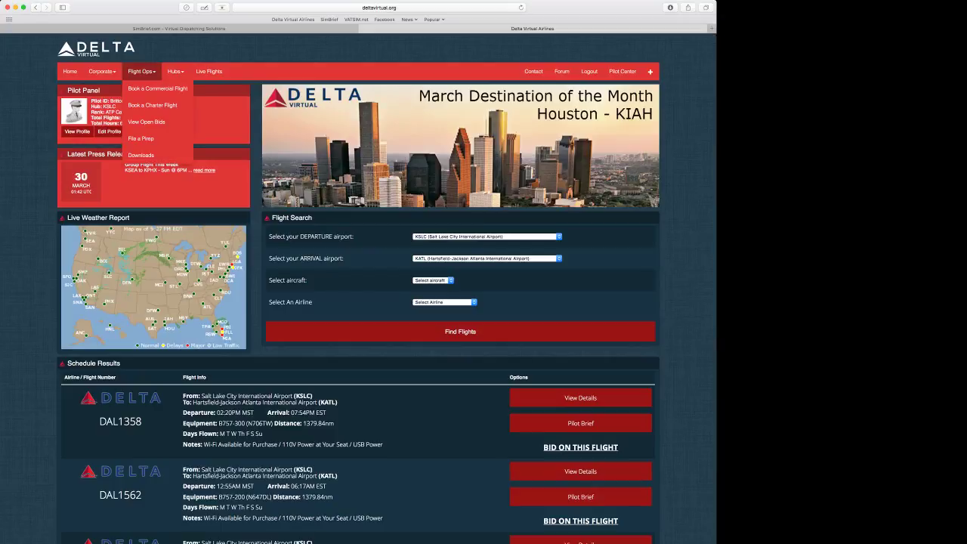
click(147, 121)
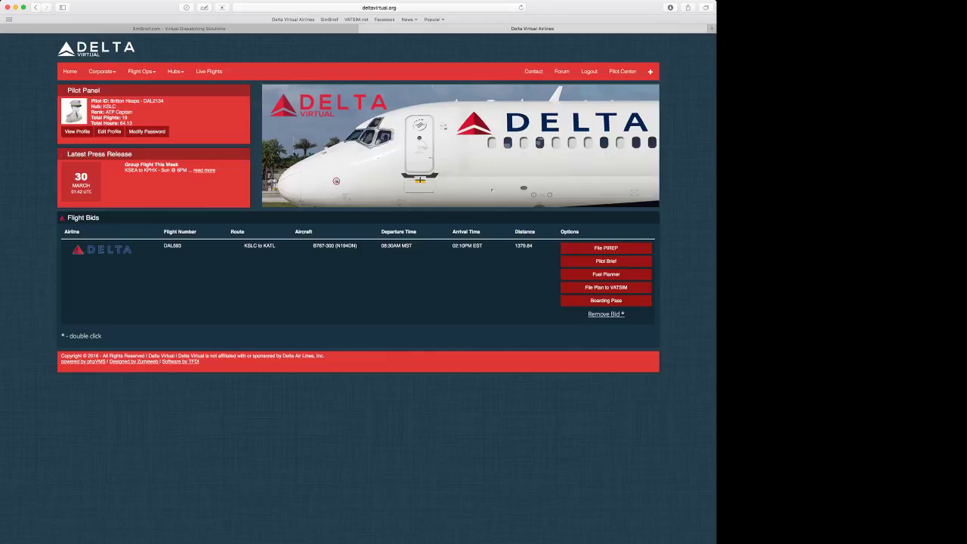
- Review the DAL593 bid's aircraft, departure and arrival times, distance and boarding pass, and return to the bids list
drag(314, 245, 357, 245)
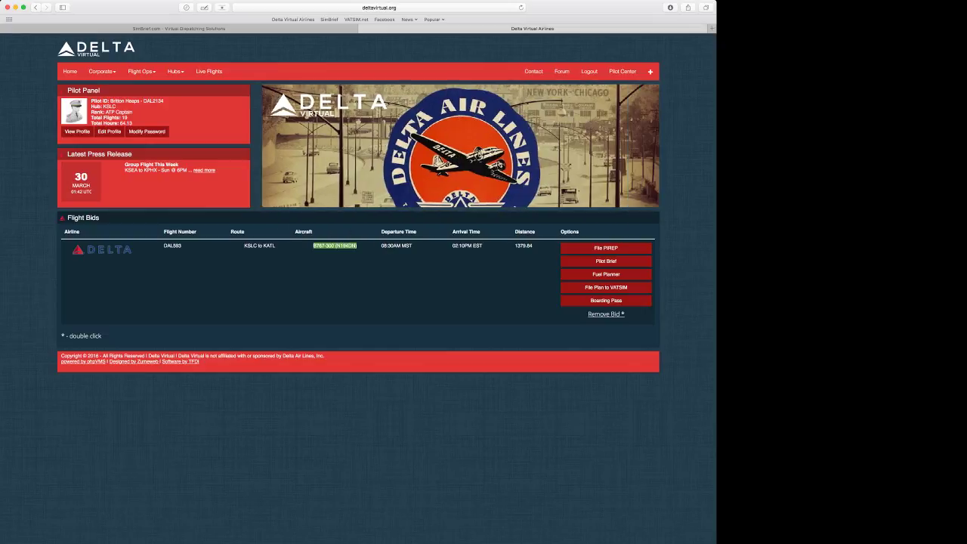
drag(381, 245, 482, 245)
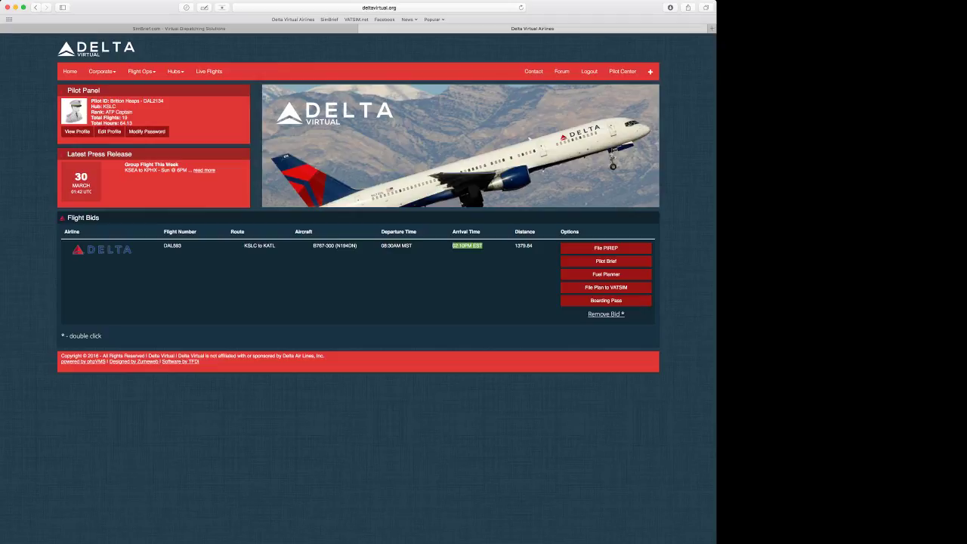
click(481, 251)
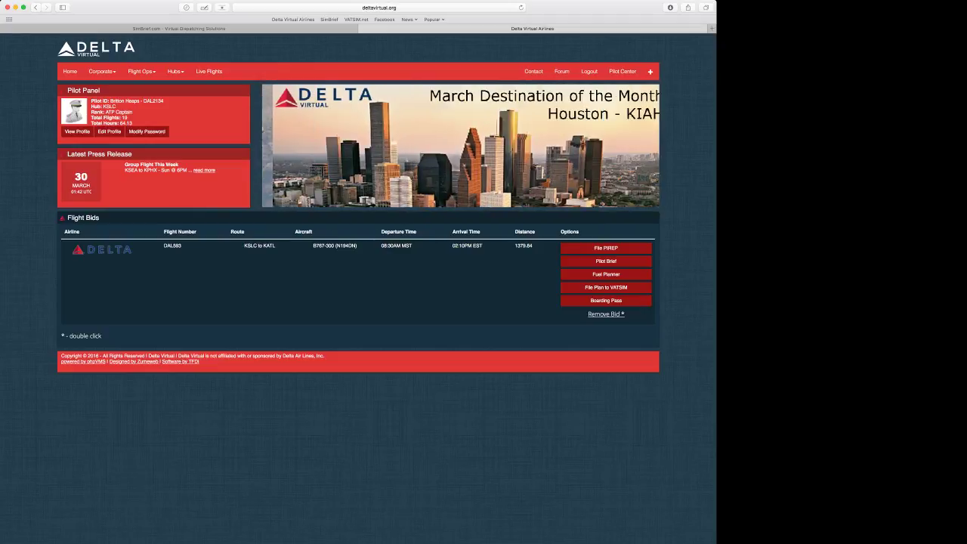
drag(518, 246, 523, 245)
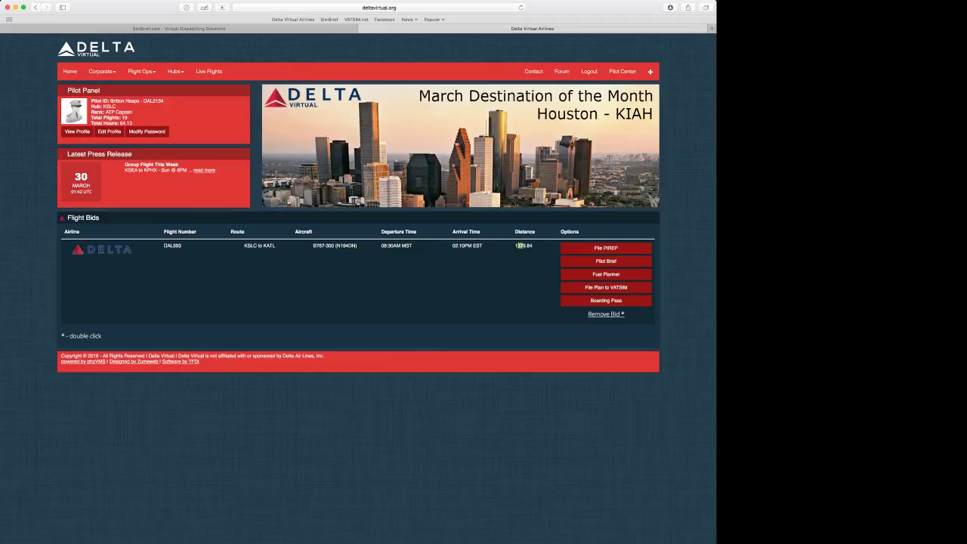
click(521, 247)
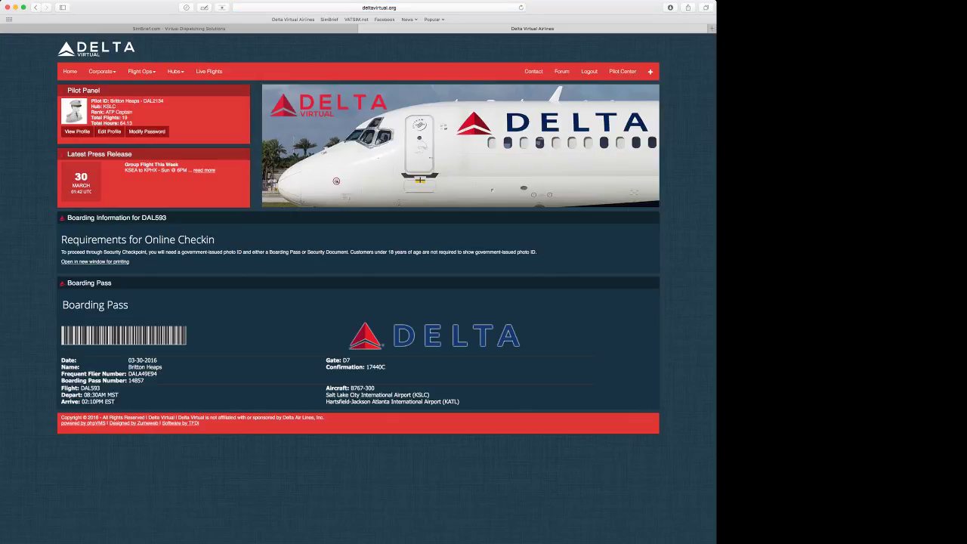
key(super+[)
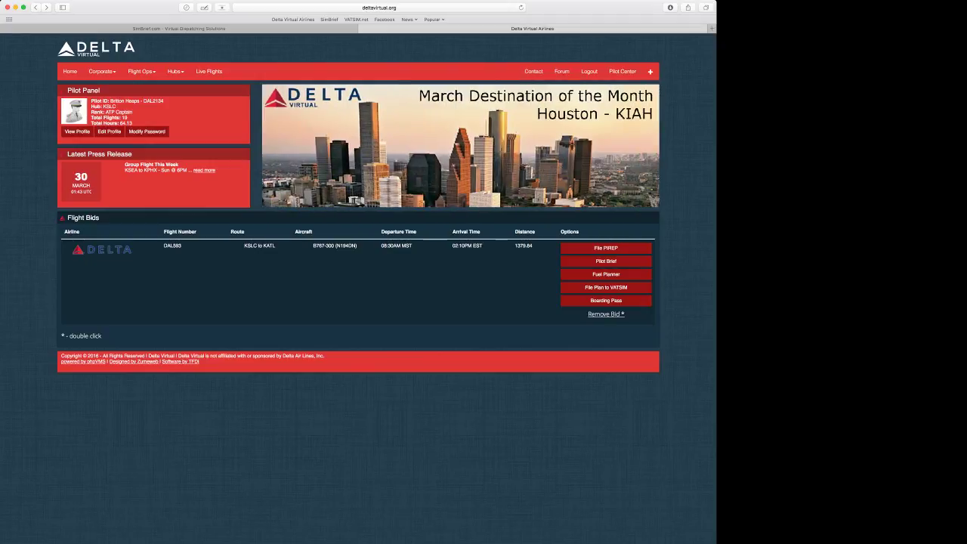
- Open the pilot brief for DAL593 and examine its flight details, METARs and the KSLC and KATL airport charts
click(606, 261)
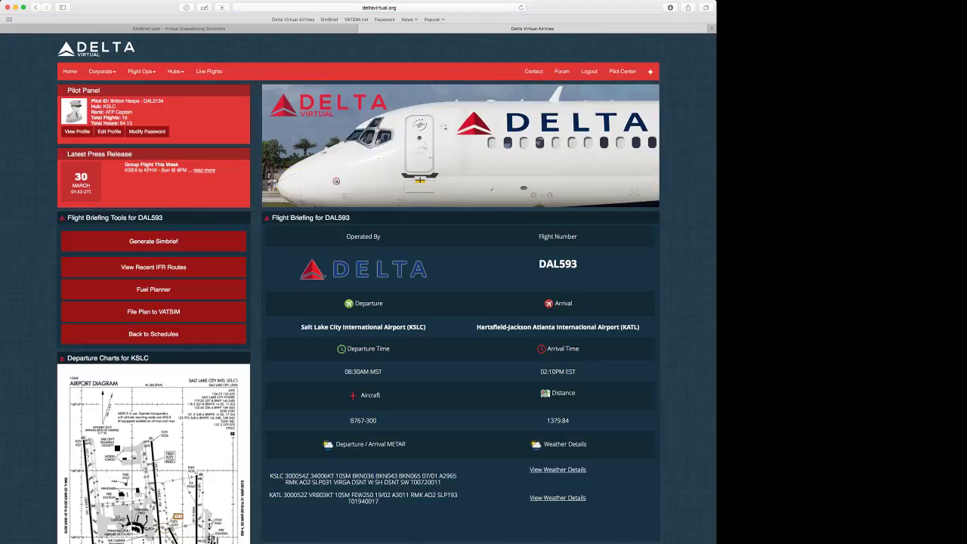
scroll(358, 287, down, 2)
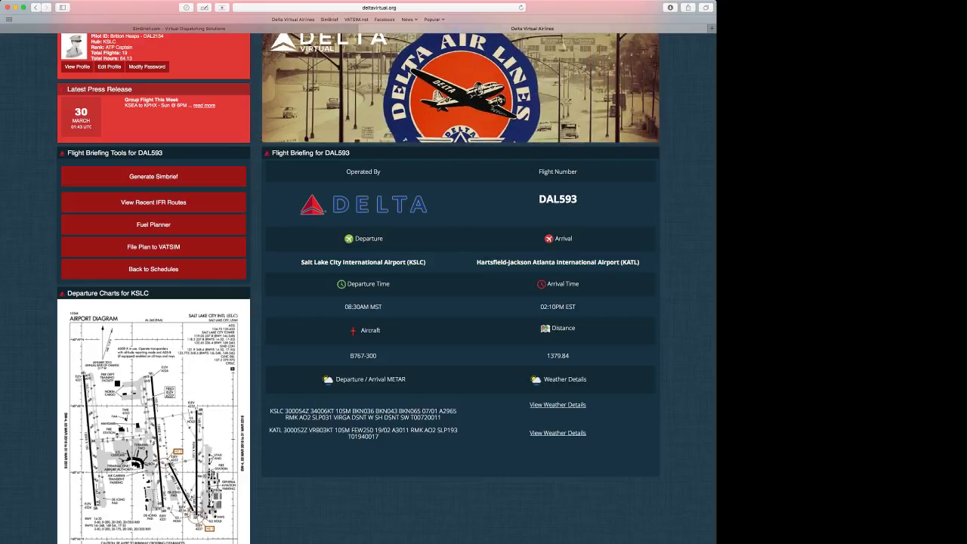
scroll(385, 287, down, 5)
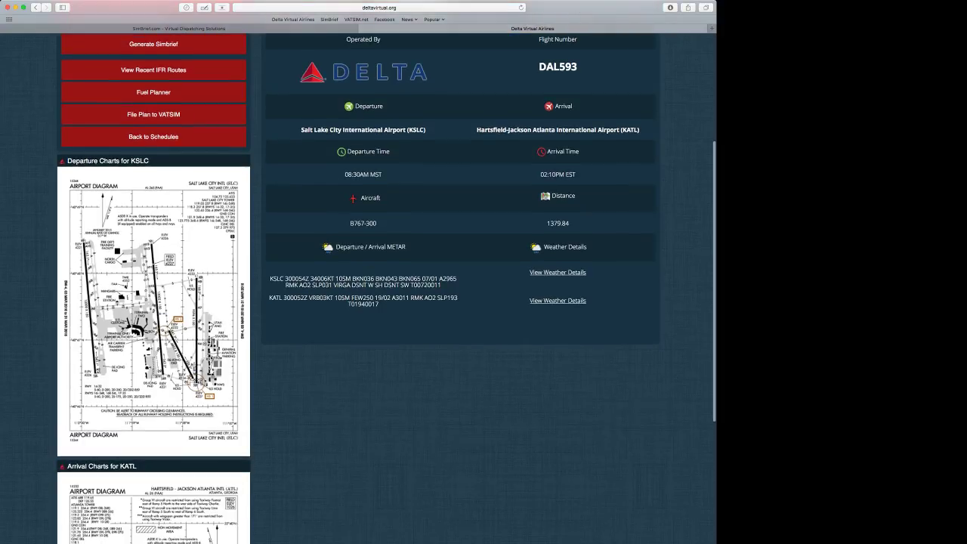
scroll(386, 287, down, 2)
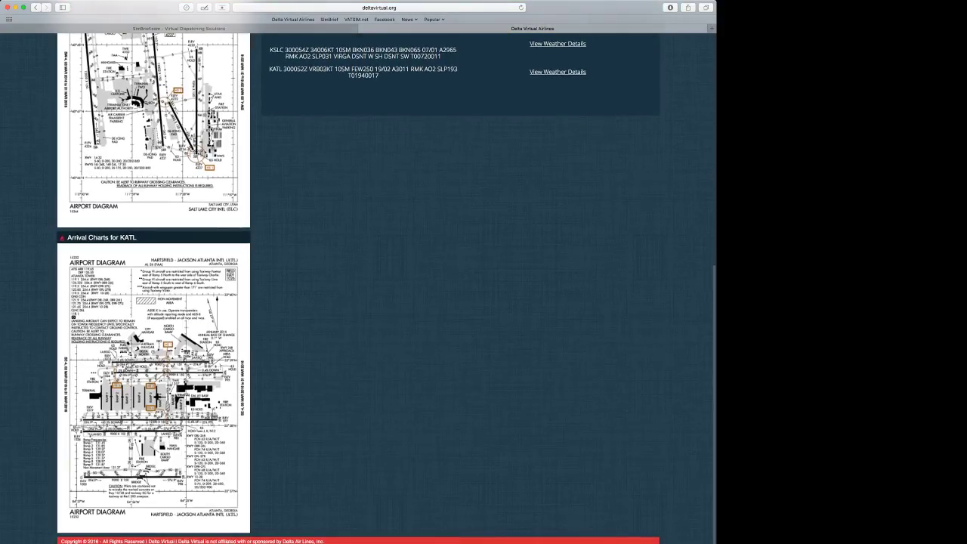
scroll(386, 287, up, 7)
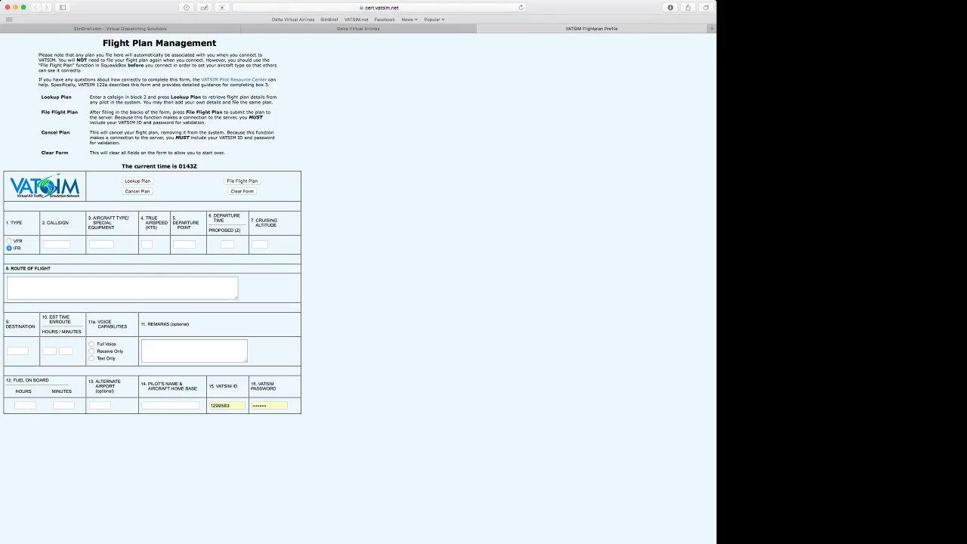
- Look over the blank VATSIM flight plan fields from callsign to estimated time enroute, alongside the DAL593 briefing
click(56, 244)
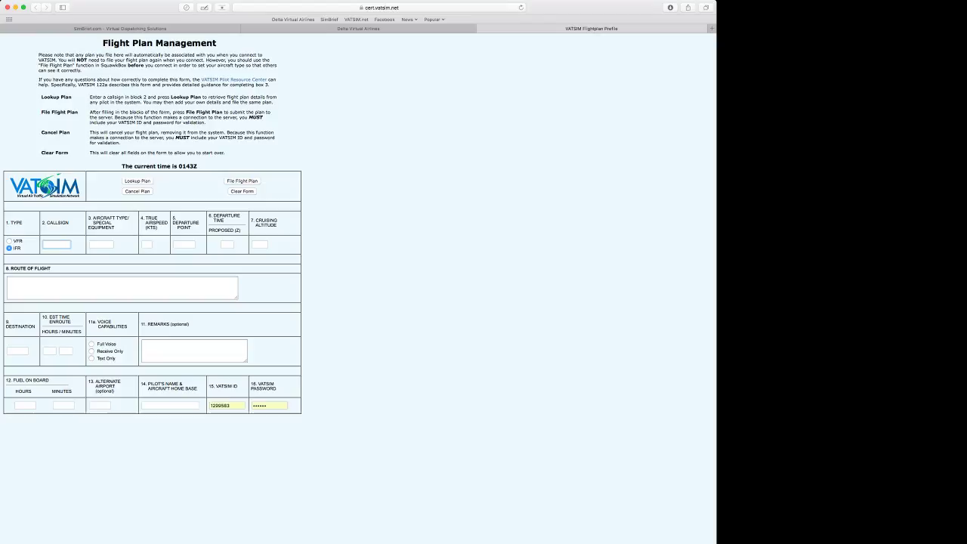
click(358, 28)
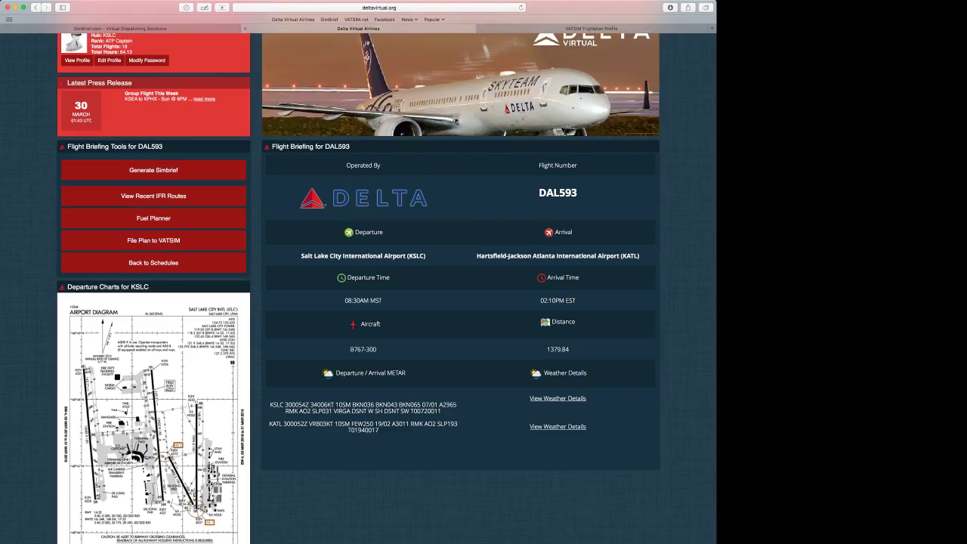
click(591, 27)
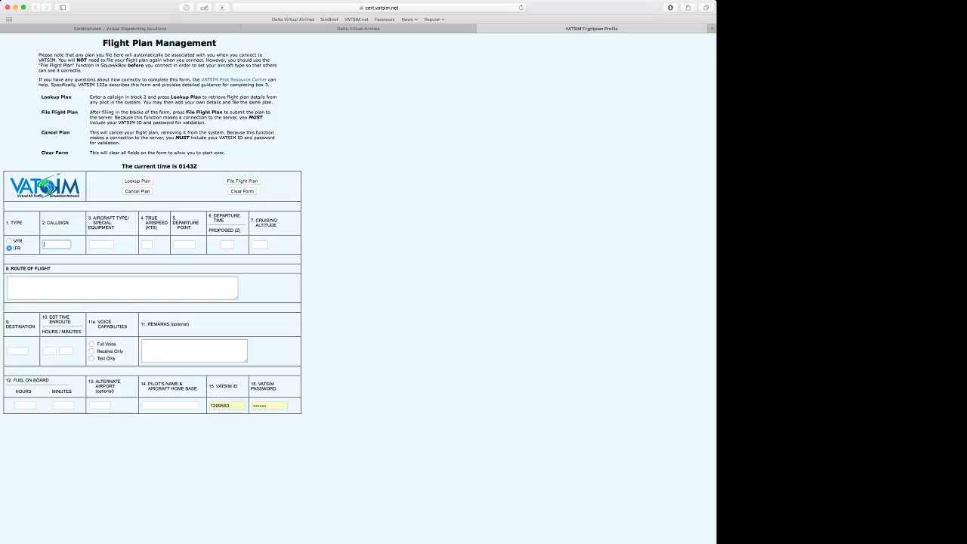
click(101, 244)
click(146, 244)
click(184, 244)
click(227, 244)
click(259, 244)
click(123, 288)
click(17, 351)
click(50, 351)
click(66, 351)
- Set the voice capabilities to Full Voice and go through the remaining fields up to pilot's name and home base
click(91, 345)
key(Down)
key(Down)
key(Tab)
key(Tab)
key(Tab)
key(Tab)
key(Tab)
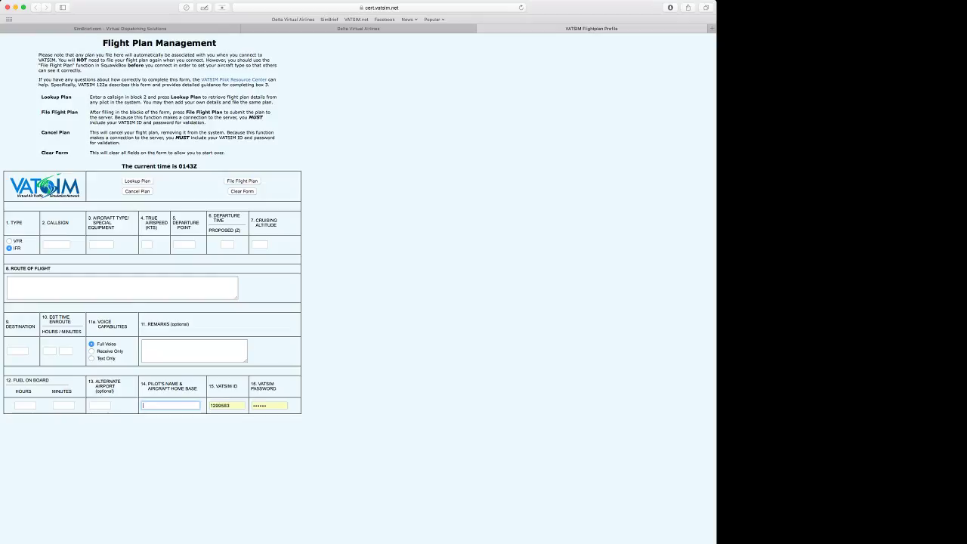
- Check the flight number in the flight briefing and enter DAL593 as the flight plan's callsign
click(56, 244)
click(358, 28)
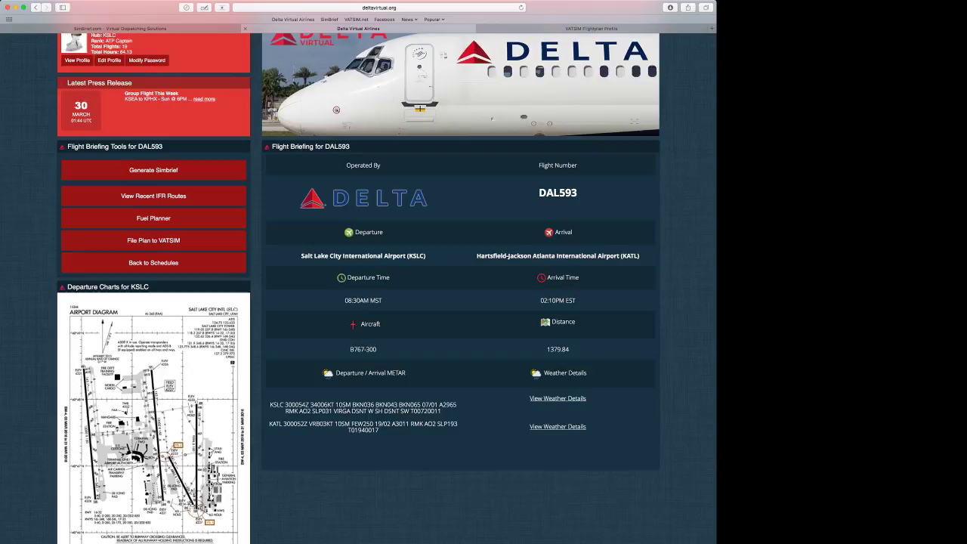
scroll(386, 287, up, 2)
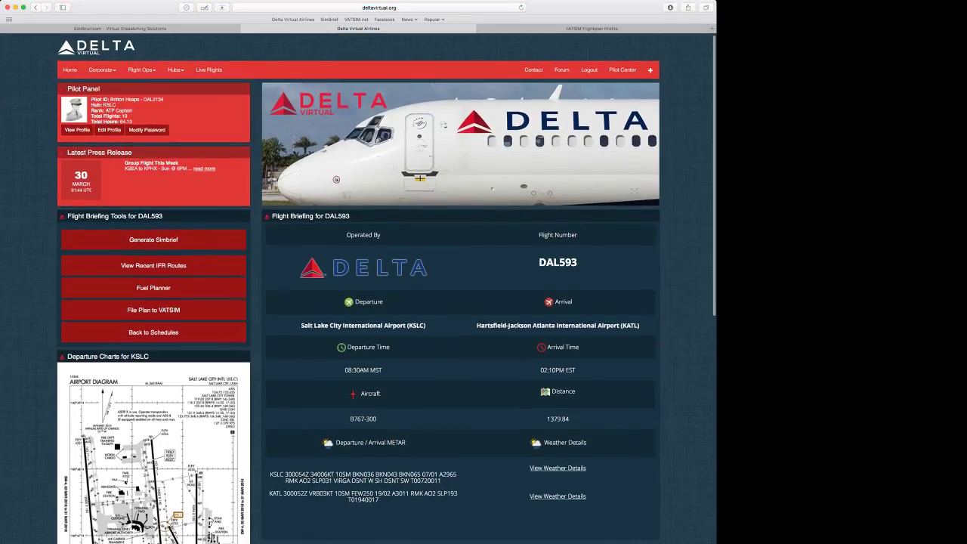
scroll(358, 287, down, 1)
key(ctrl+Tab)
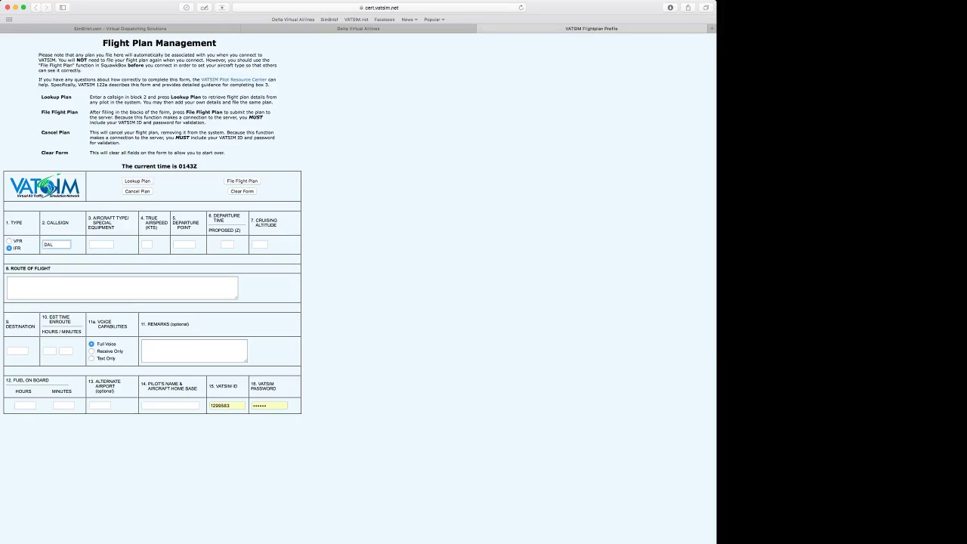
text(DAL593)
key(Tab)
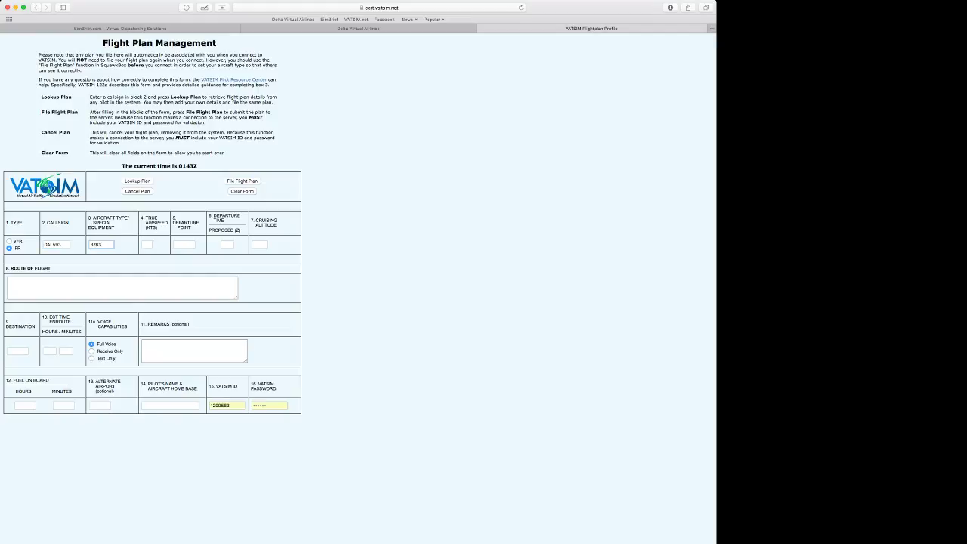
- Enter B763 as the aircraft type and 490 knots as the true airspeed
text(B763)
key(Tab)
key(Tab)
click(149, 244)
key(Tab)
- Enter KSLC as the departure point, 0200 as the proposed departure time and FL360 as the cruising altitude
text(KSLC)
key(Tab)
text(0200)
key(Tab)
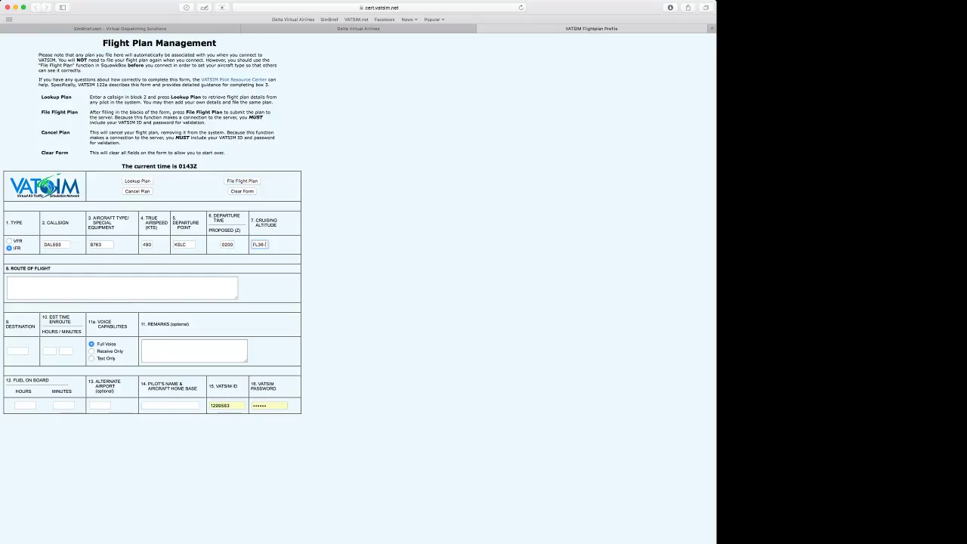
text(FL360)
key(super+Tab)
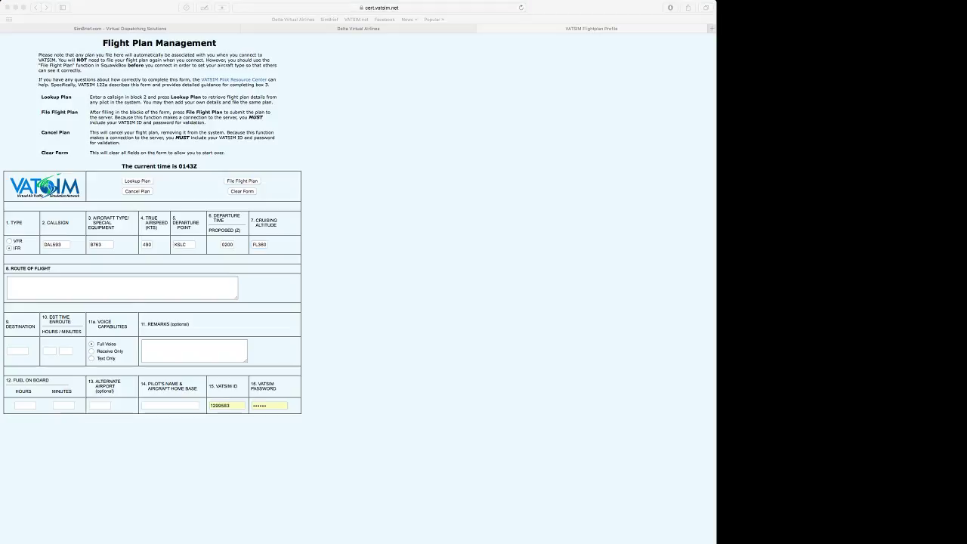
key(super+Tab)
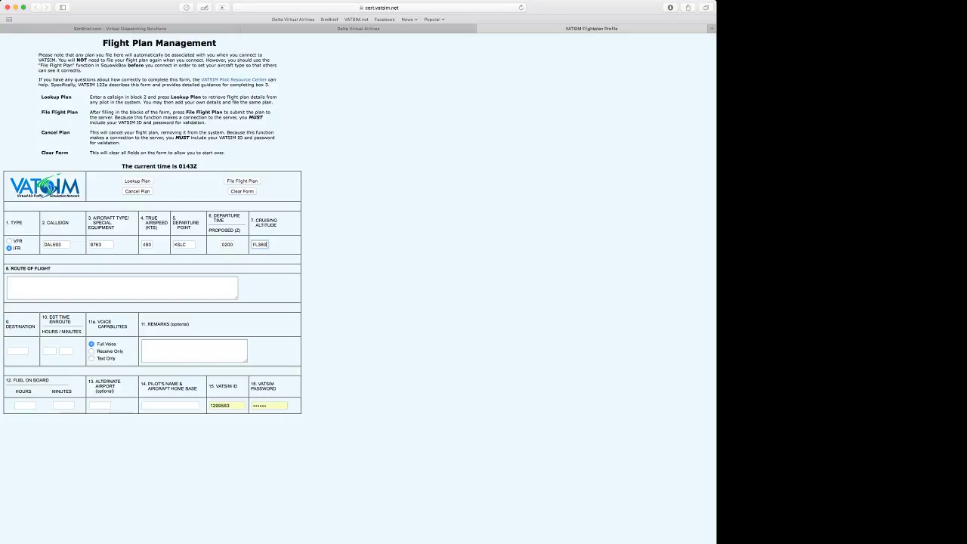
- Look through DAL593's flight briefing and operational flight plan on the Delta Virtual site for the route
key(Tab)
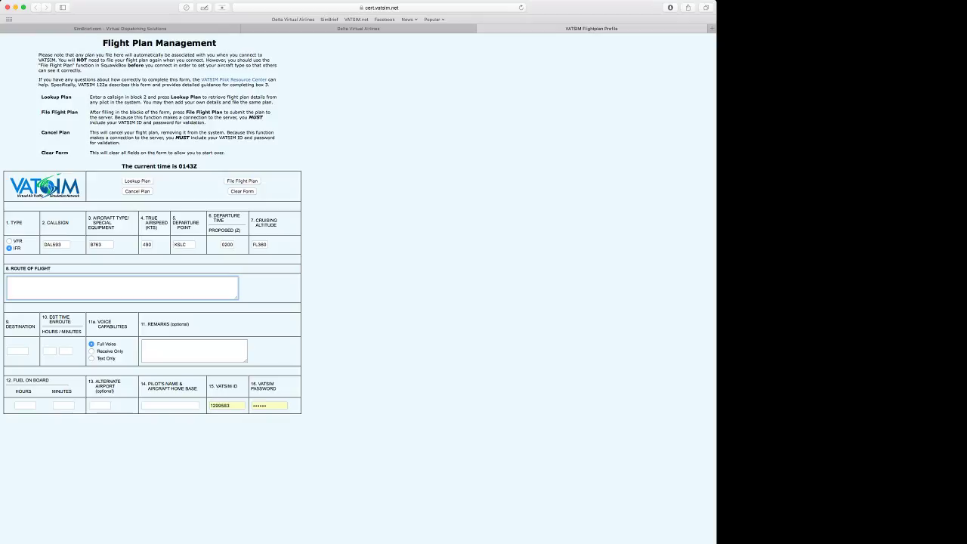
click(358, 29)
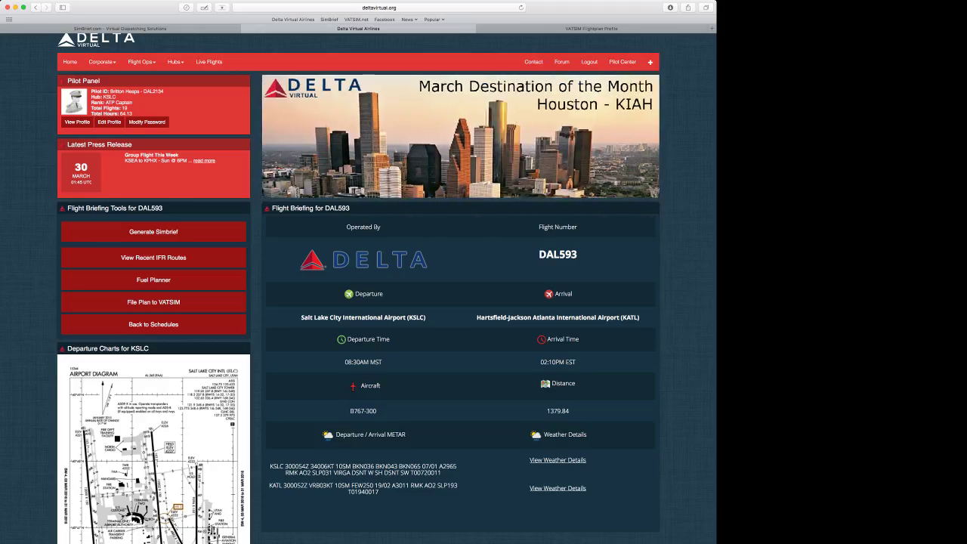
key(super+Tab)
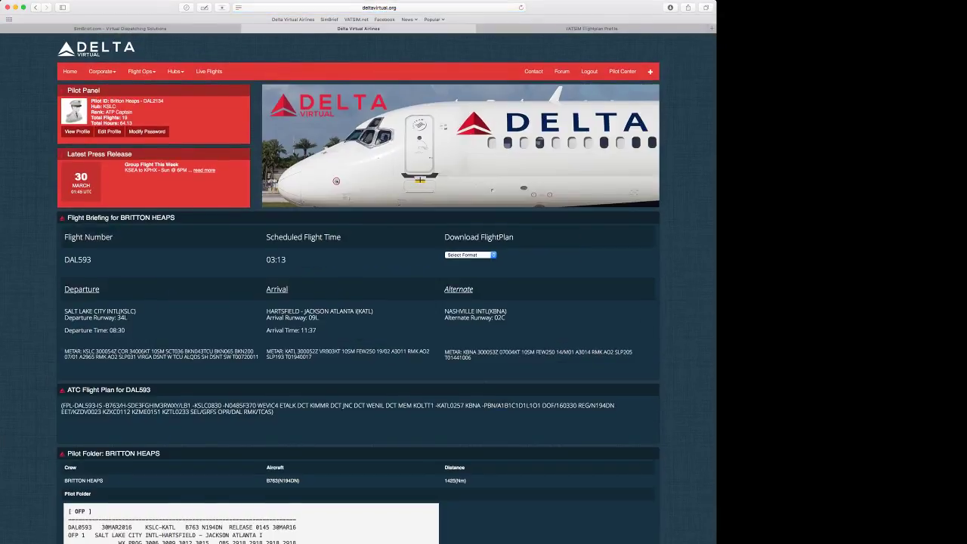
scroll(359, 287, down, 2)
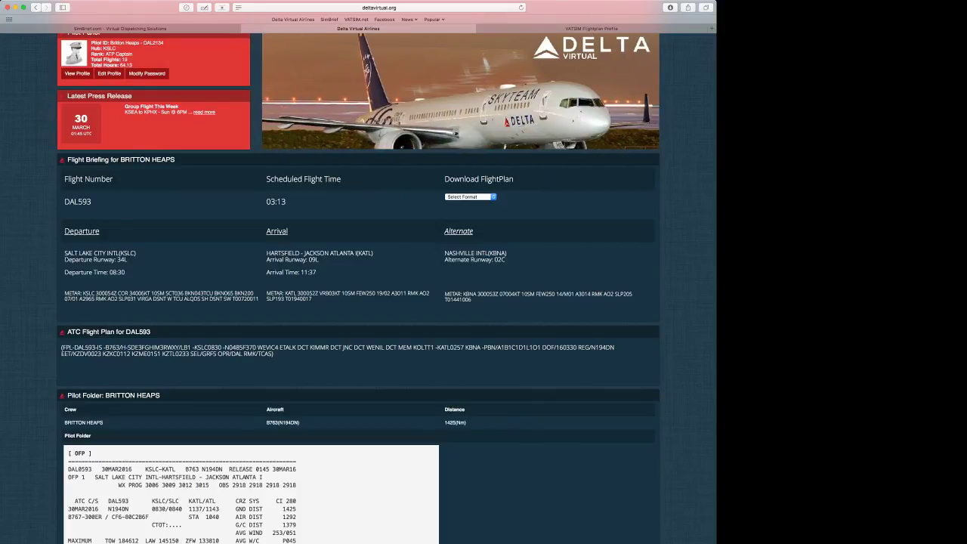
scroll(359, 287, down, 10)
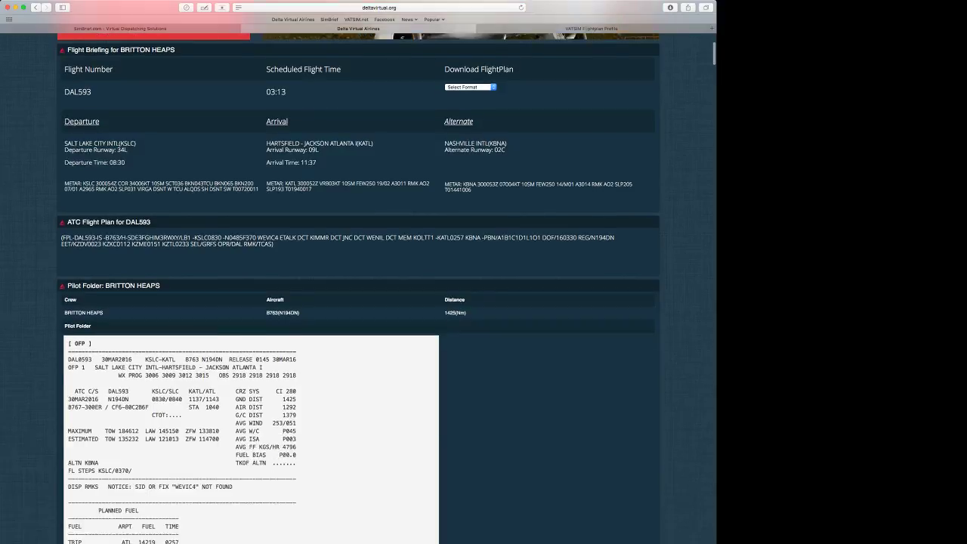
scroll(359, 287, up, 3)
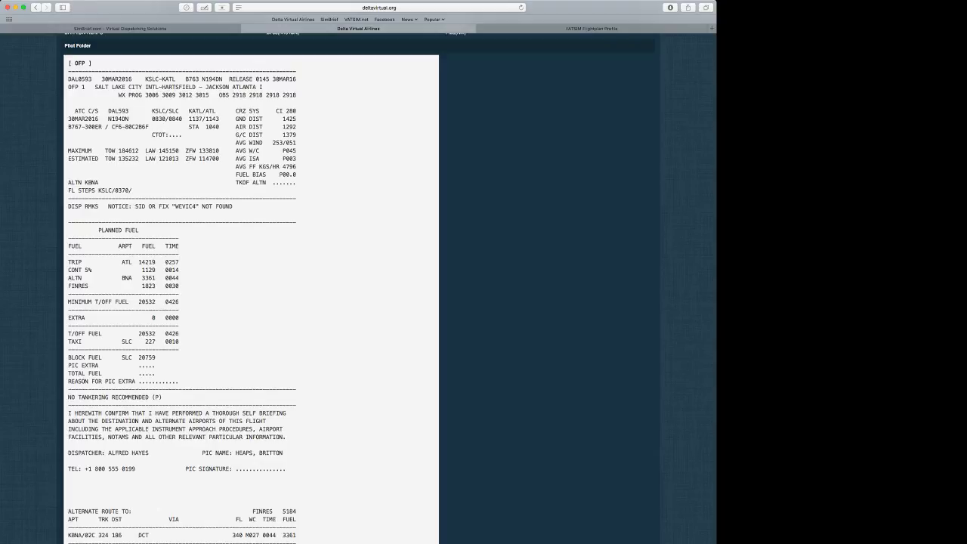
scroll(252, 302, down, 1)
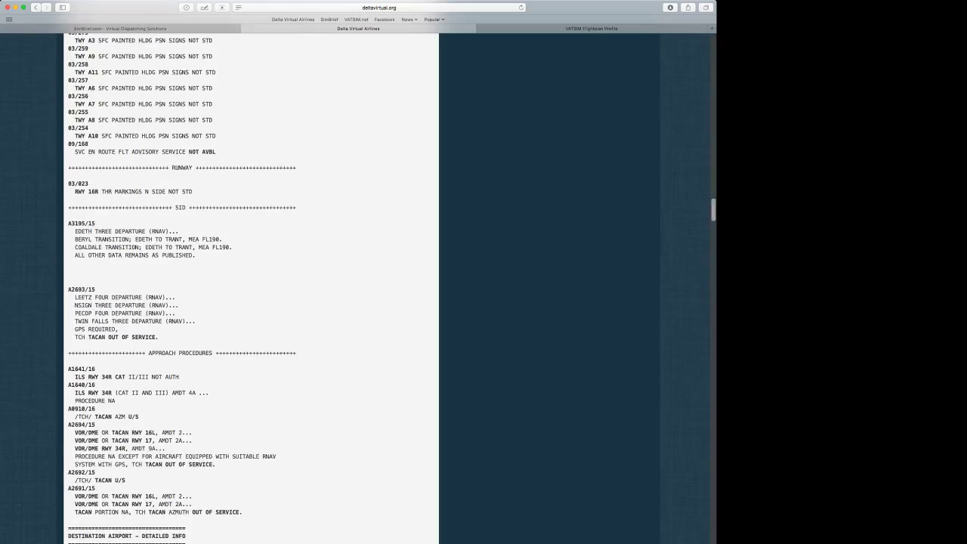
scroll(252, 302, down, 20)
scroll(252, 302, down, 10)
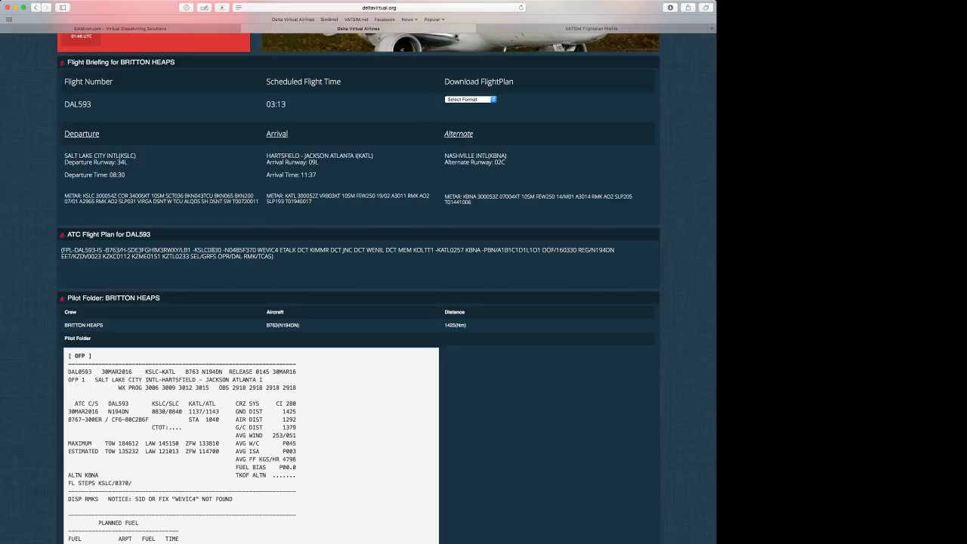
- Copy the routing WEVIC4 ETALK DCT KIMMR DCT JNC DCT WENIL DCT MEM KOLTT1 from the briefing into the VATSIM form's route of flight
scroll(251, 302, down, 3)
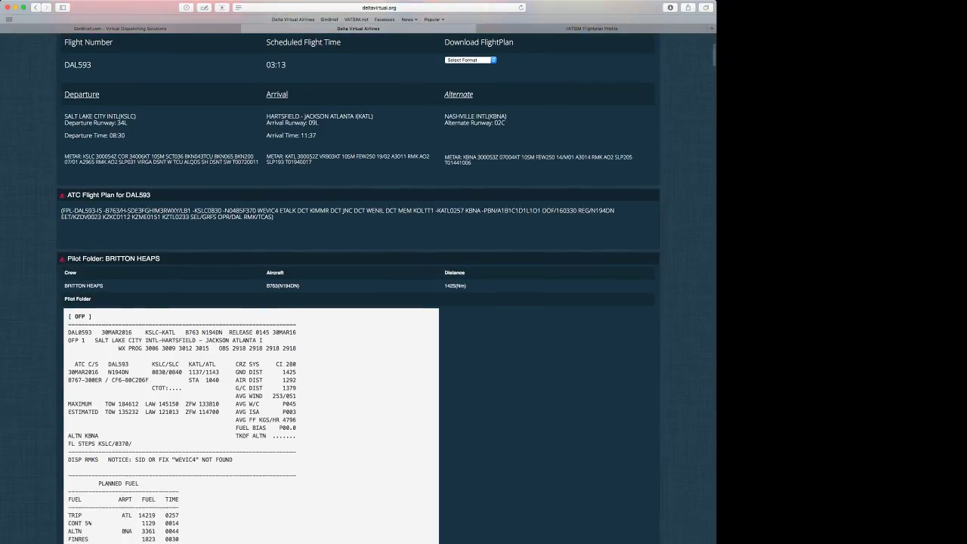
scroll(252, 302, down, 3)
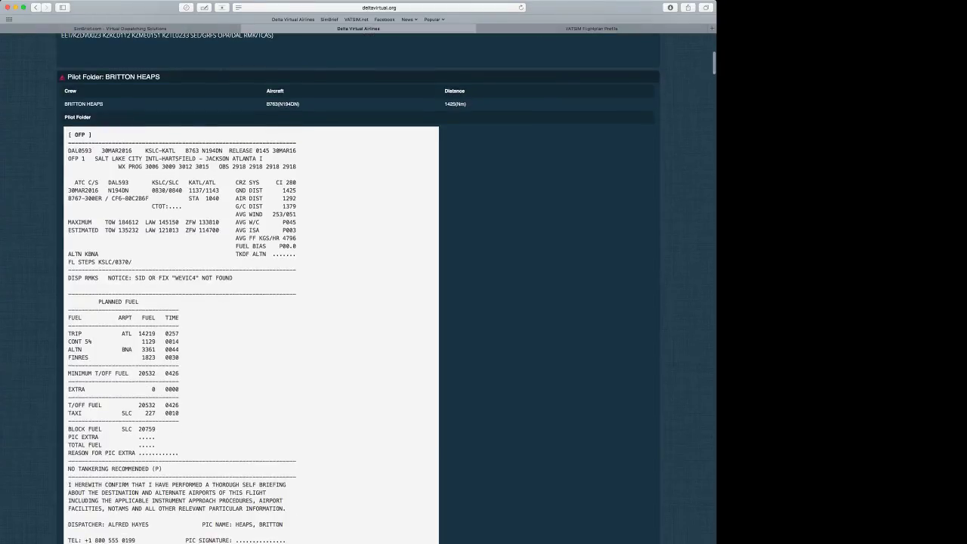
scroll(251, 302, down, 2)
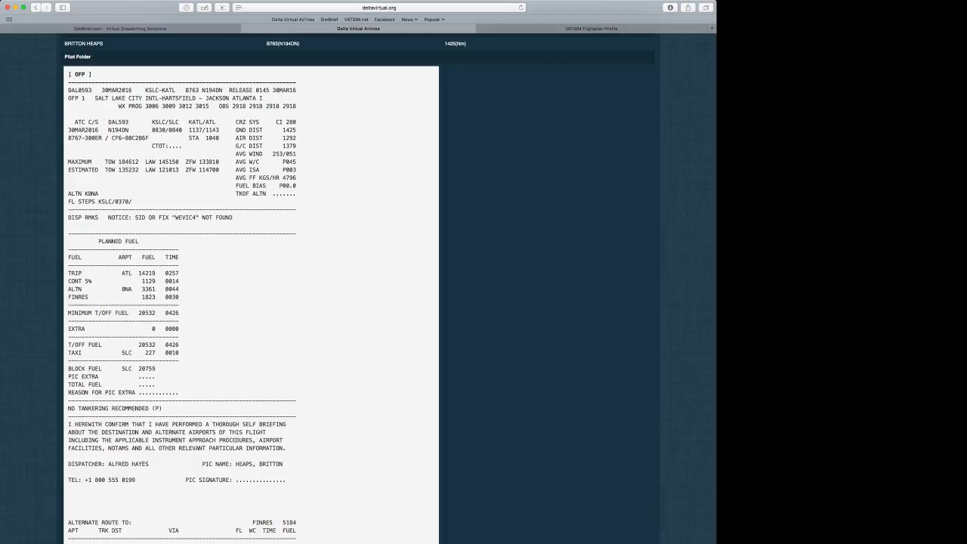
scroll(251, 302, down, 5)
scroll(252, 302, down, 1)
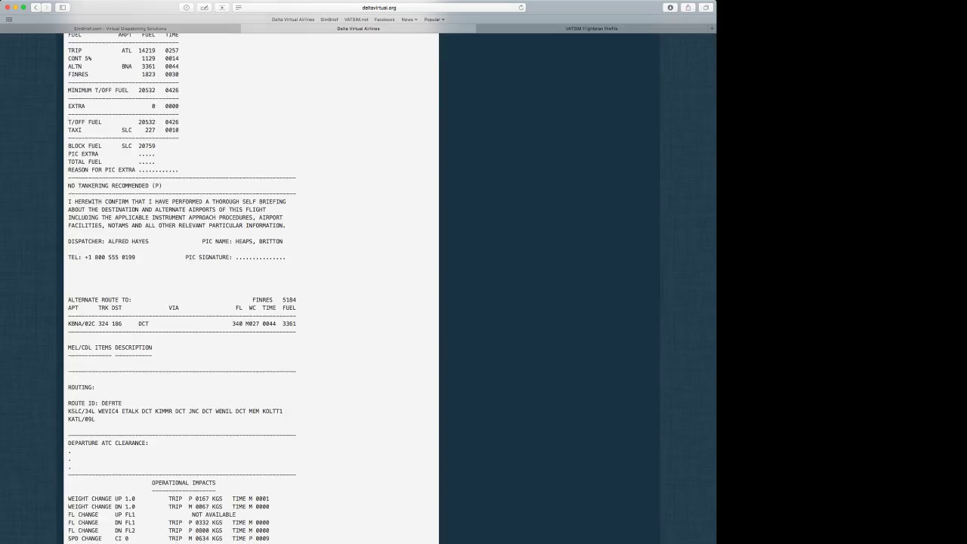
drag(98, 411, 282, 411)
key(super+c)
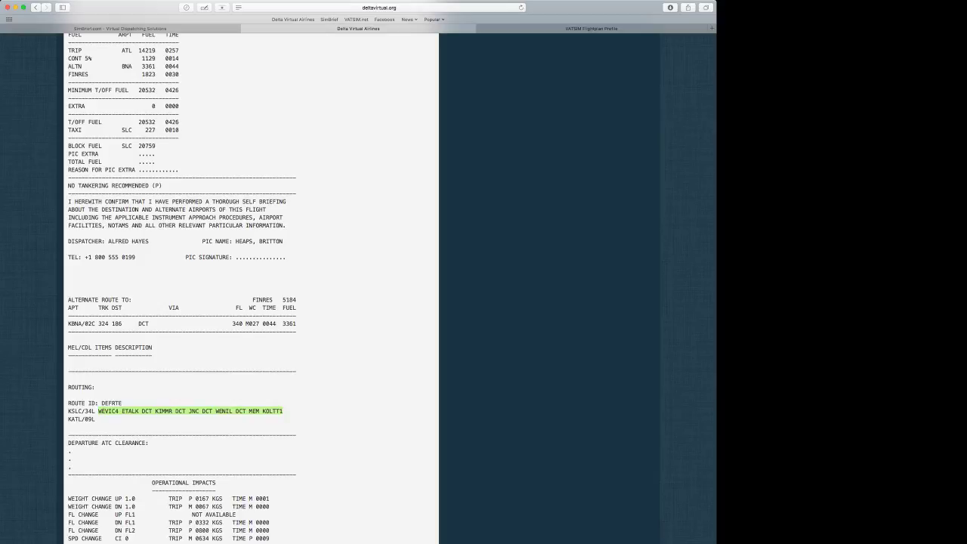
click(120, 29)
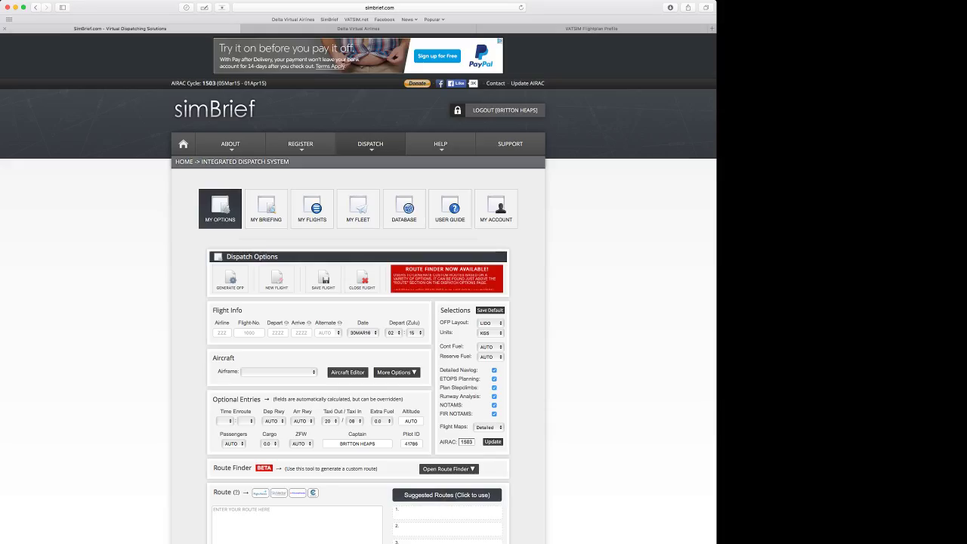
click(592, 29)
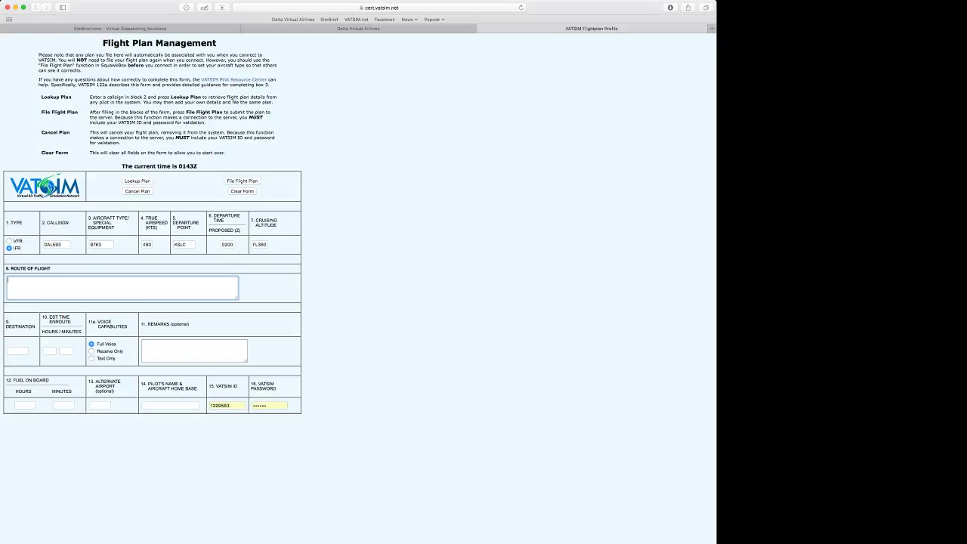
key(super+v)
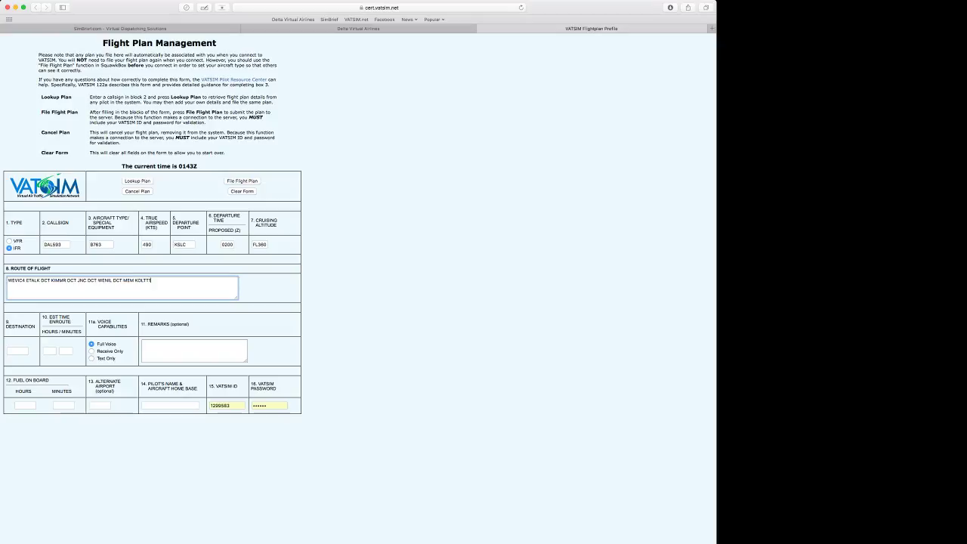
- Enter KATL as the destination and 3 hours 35 minutes as the estimated time enroute
key(Tab)
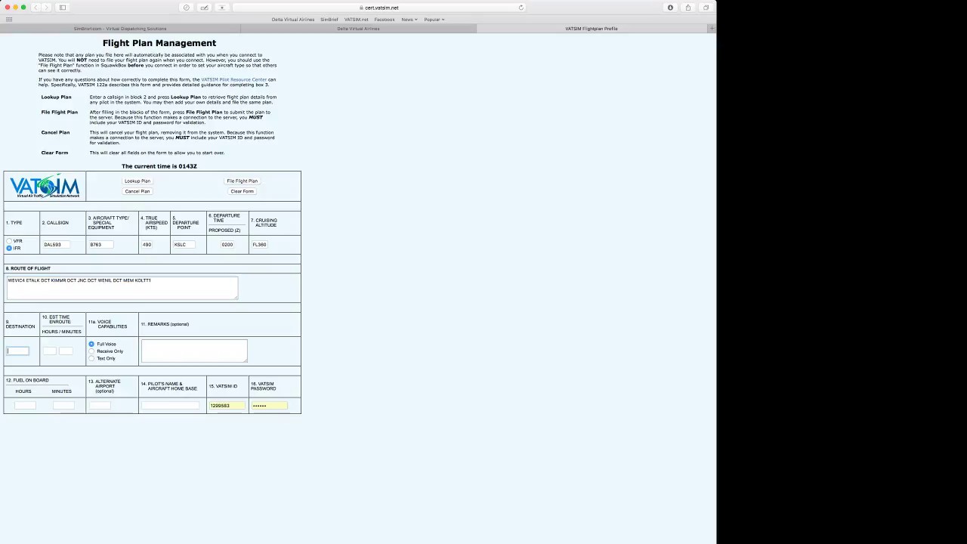
text(KATL)
key(Tab)
text(3)
key(Tab)
text(34)
key(Tab)
- Try the Receive Only and Text Only voice capabilities, and set the choice back to Full Voice
drag(96, 344, 116, 343)
click(91, 351)
click(91, 359)
click(91, 345)
click(194, 351)
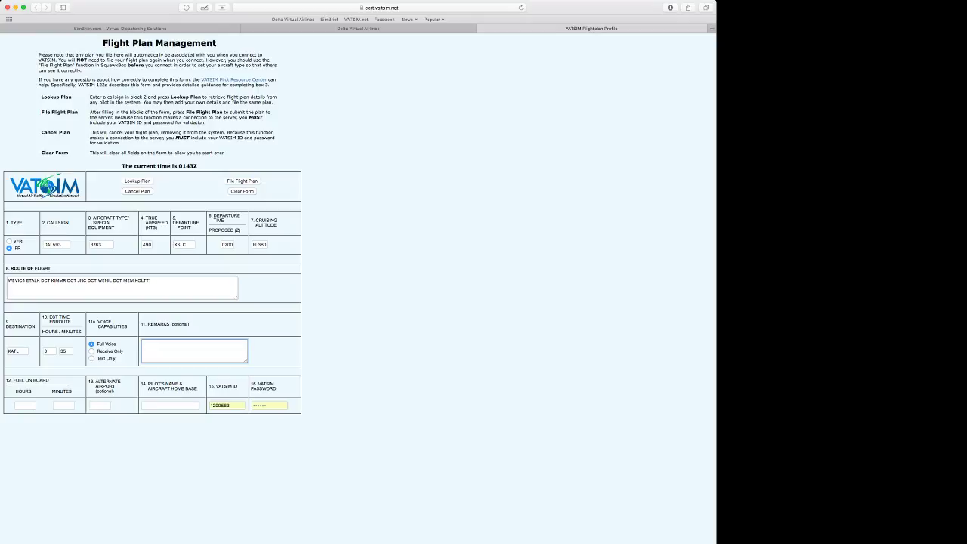
text(WWW.DEL)
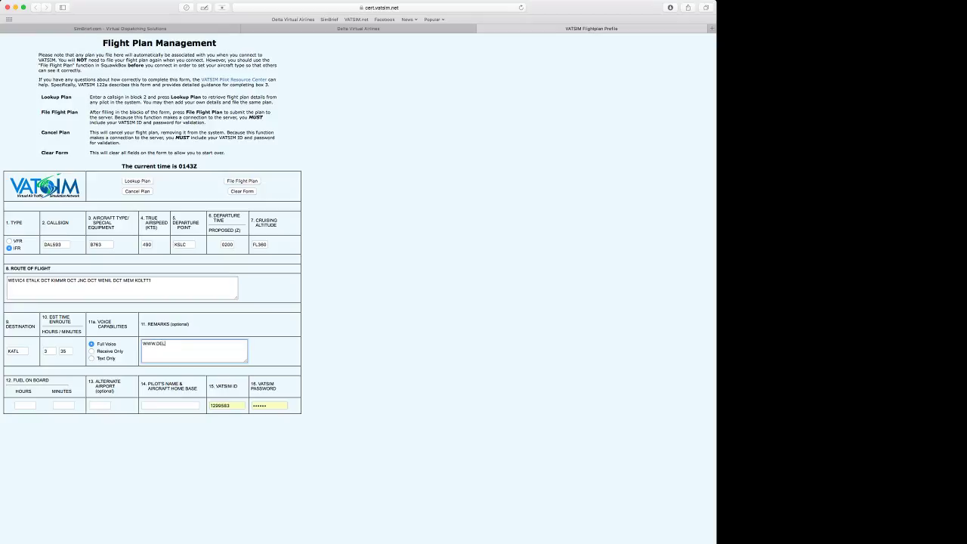
text(TAVIRTUAL.)
text(ORG)
- Set the fuel on board to 4 hours 15 minutes
key(super+Tab)
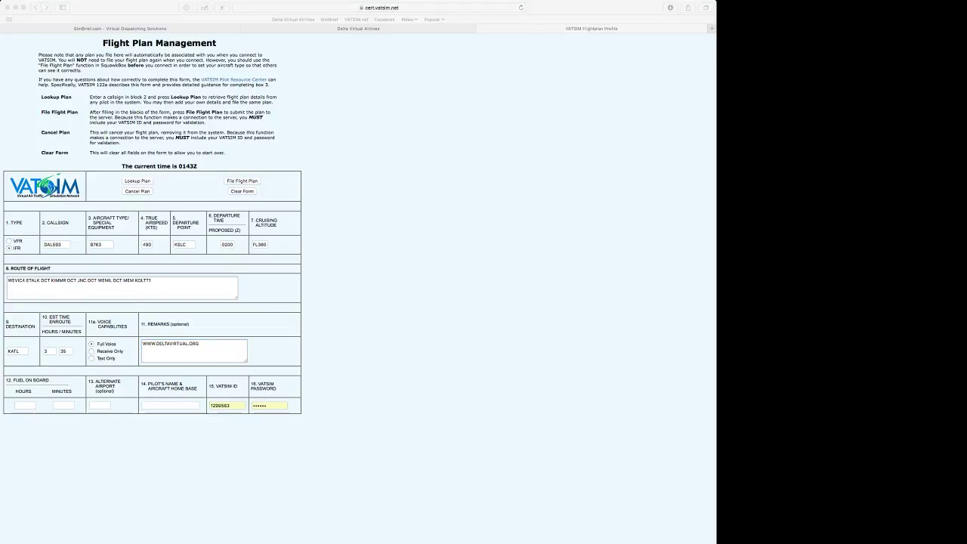
click(120, 28)
click(591, 28)
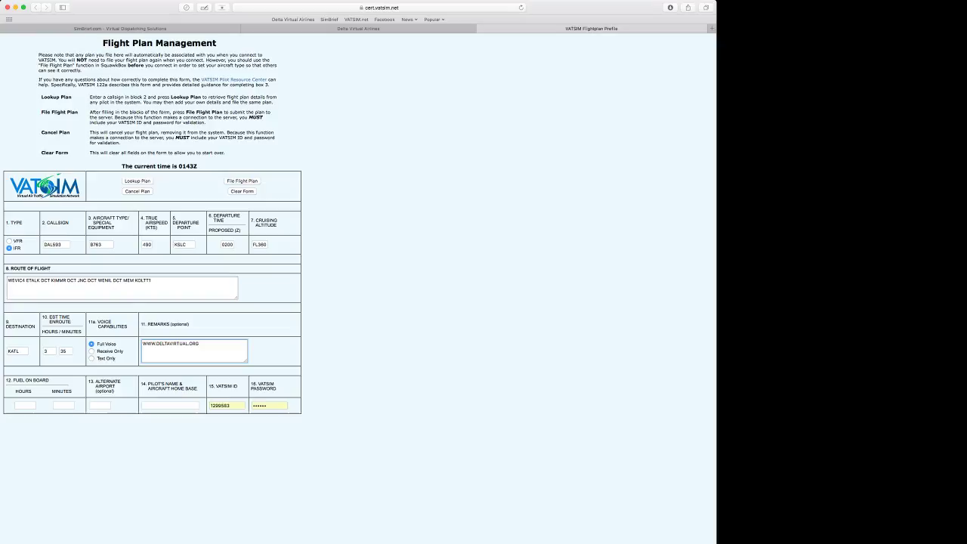
click(25, 405)
key(Tab)
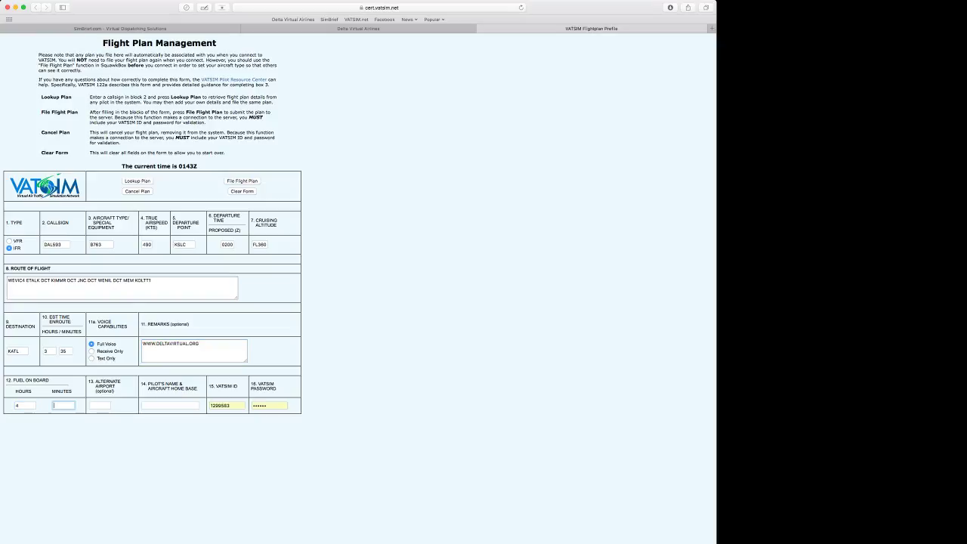
text(15)
key(Tab)
- Look up the alternate airport in the Delta Virtual flight briefing and enter KBNA as the flight plan's alternate
key(ctrl+shift+Tab)
scroll(358, 287, up, 6)
scroll(358, 287, down, 2)
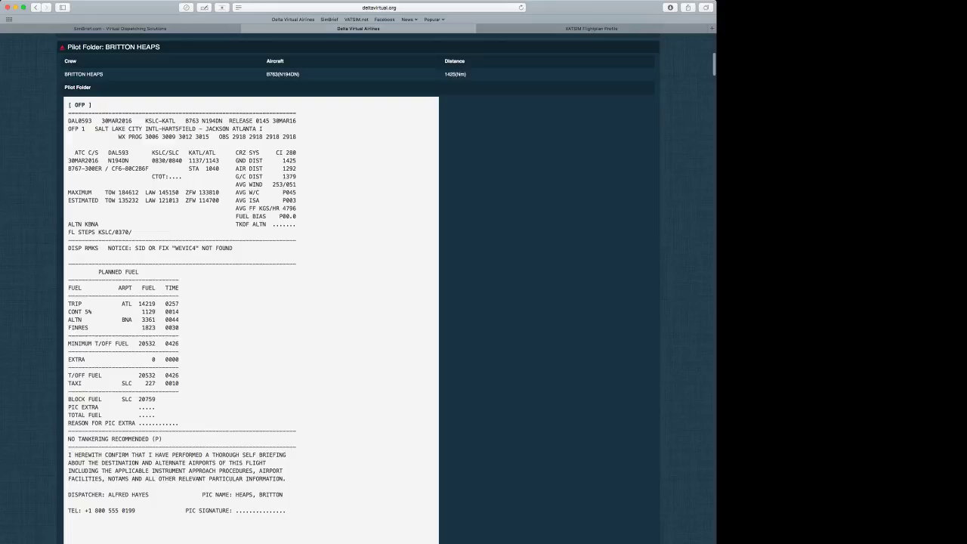
scroll(358, 287, down, 1)
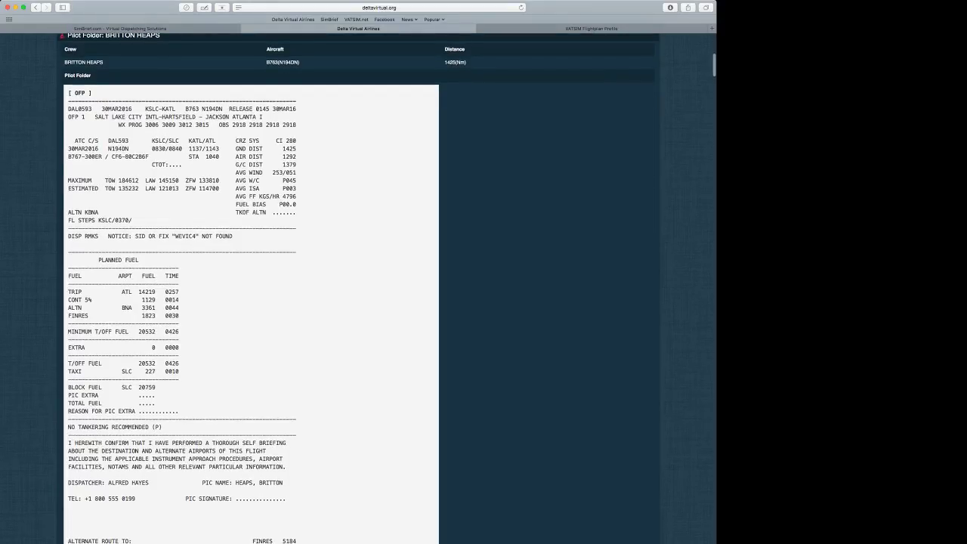
key(Up)
key(Up)
key(Up)
key(Up)
key(Up)
key(Up)
key(Up)
key(Up)
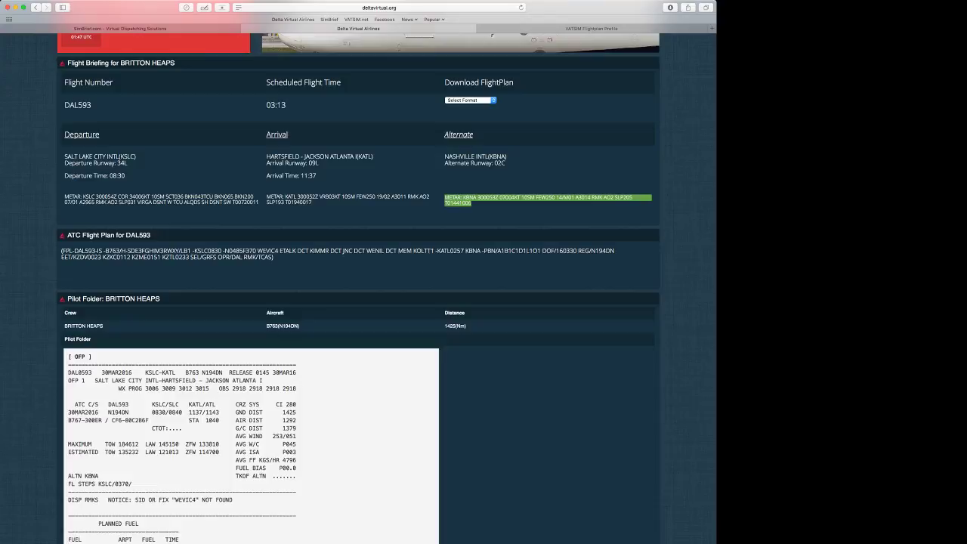
key(ctrl+Tab)
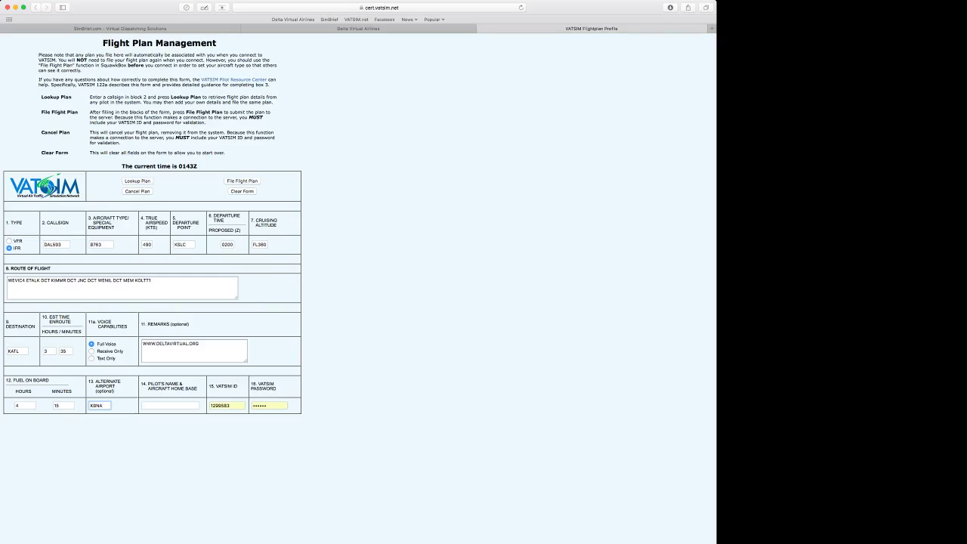
text(KBNA)
key(Tab)
- Enter the pilot's full name with home base KSLC and file the flight plan with VATSIM
click(170, 406)
text(BRITTON HEAPS)
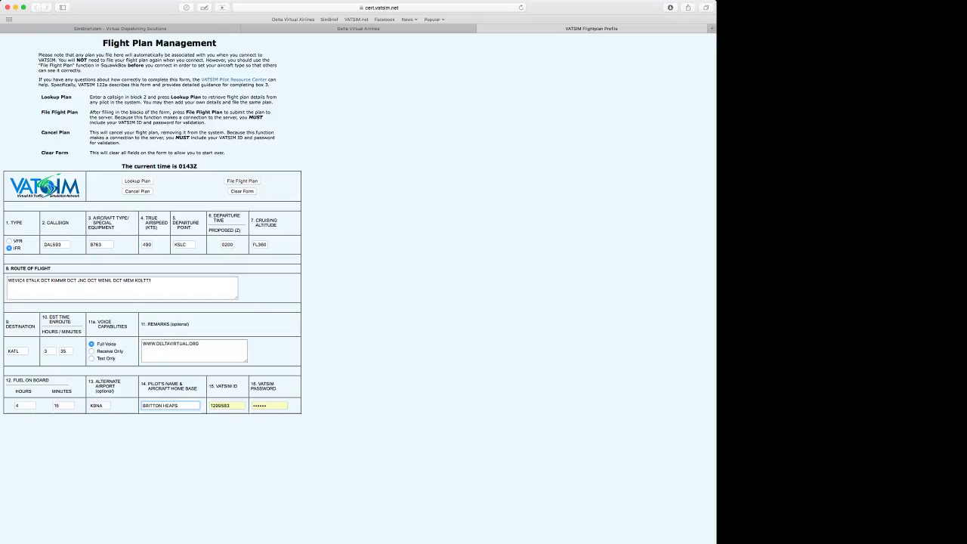
text( KSLC)
click(242, 181)
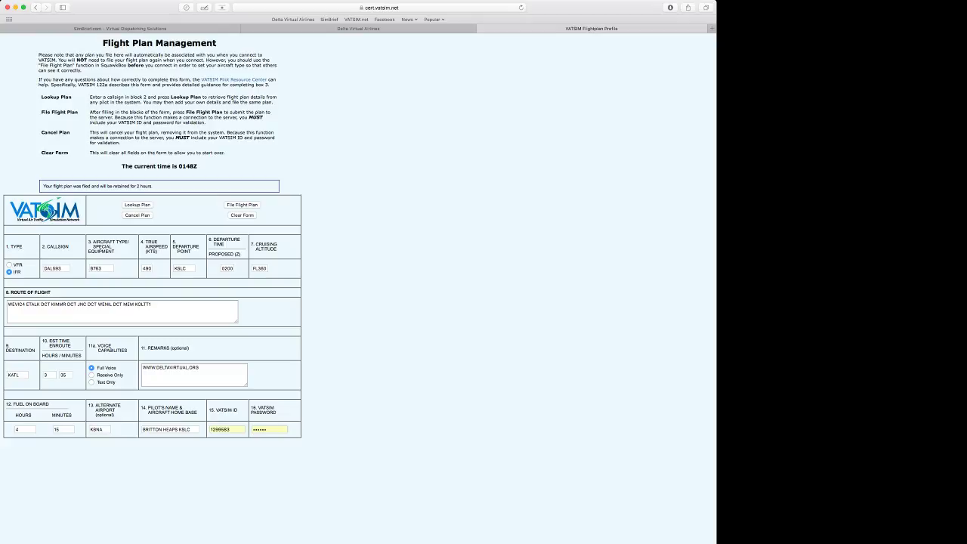
- Check the filed plan's callsign, return to the Delta Virtual flight briefing and open the airline's Contact page
drag(63, 268, 43, 268)
click(362, 271)
click(358, 28)
scroll(358, 287, up, 4)
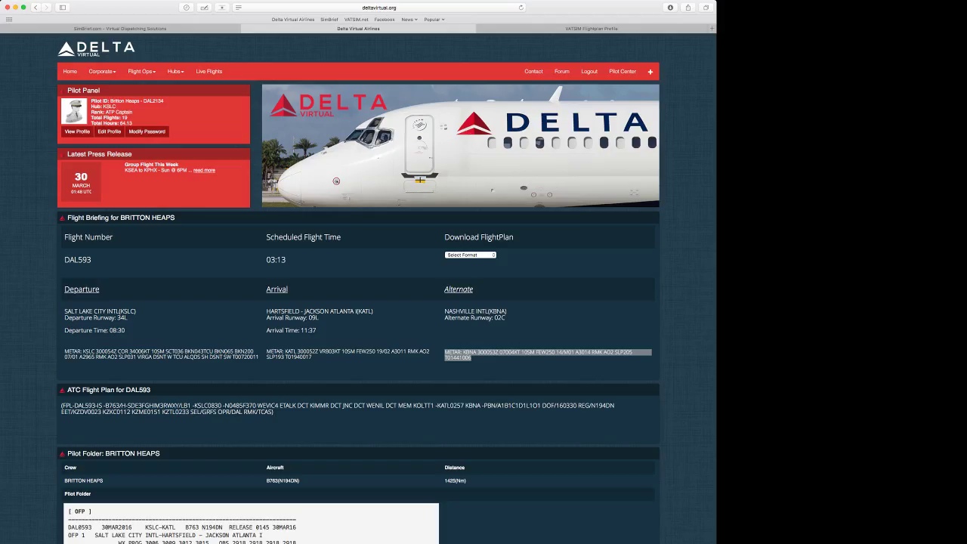
key(super+Tab)
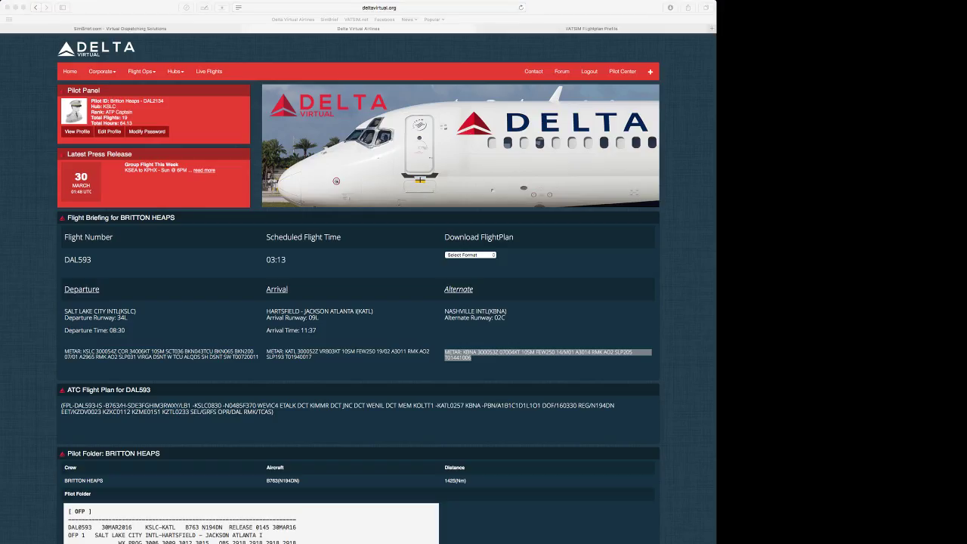
key(super+Tab)
mouse_move(102, 71)
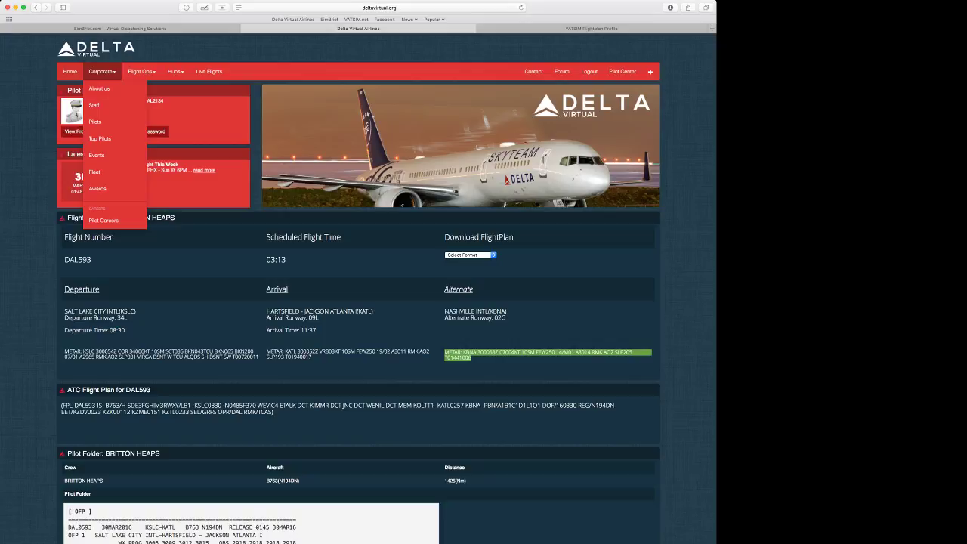
click(533, 71)
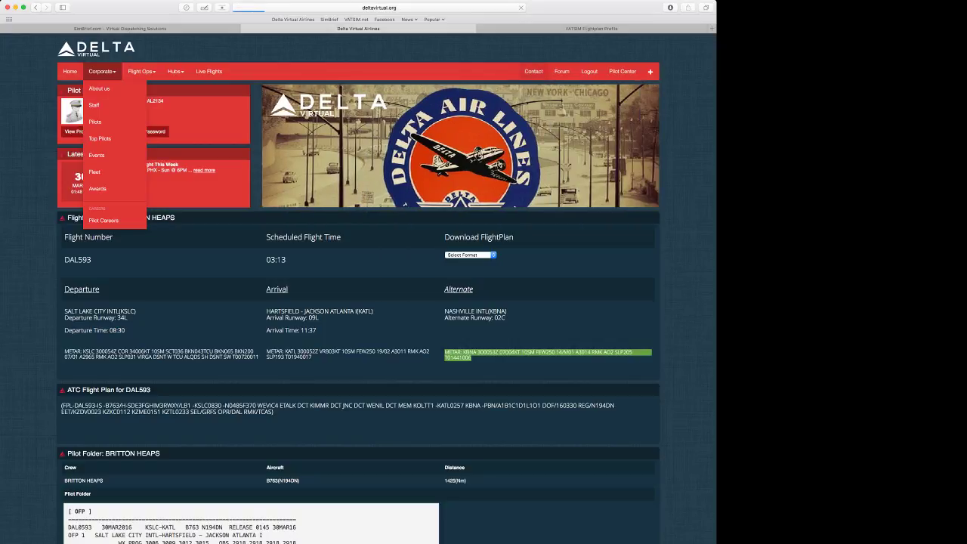